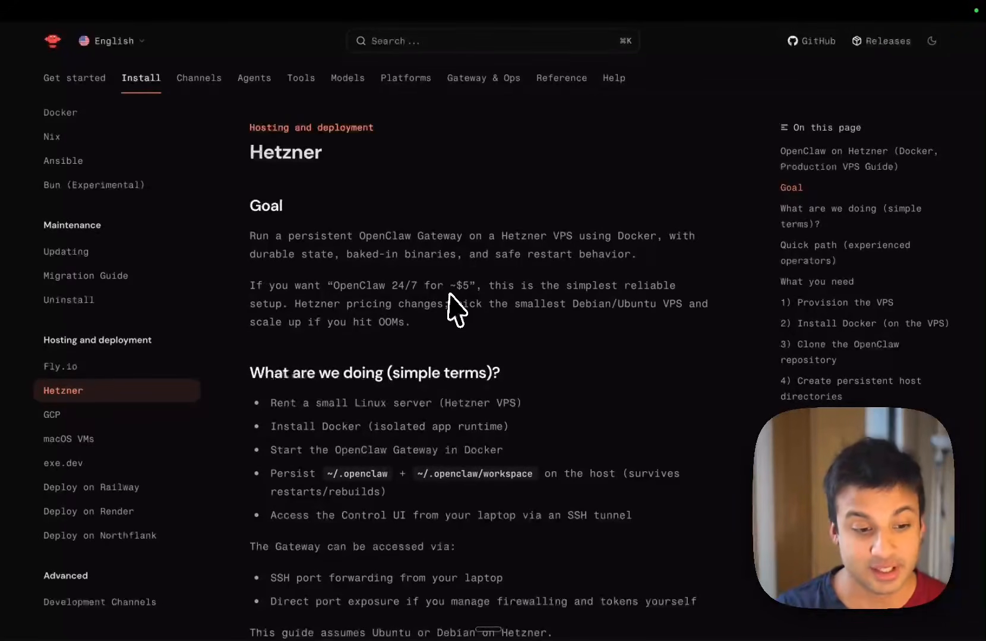
Step: Read through the OpenClaw installation guide for Hetzner, from the goal and setup steps to the persistence table
scroll(452, 306, "down", 3)
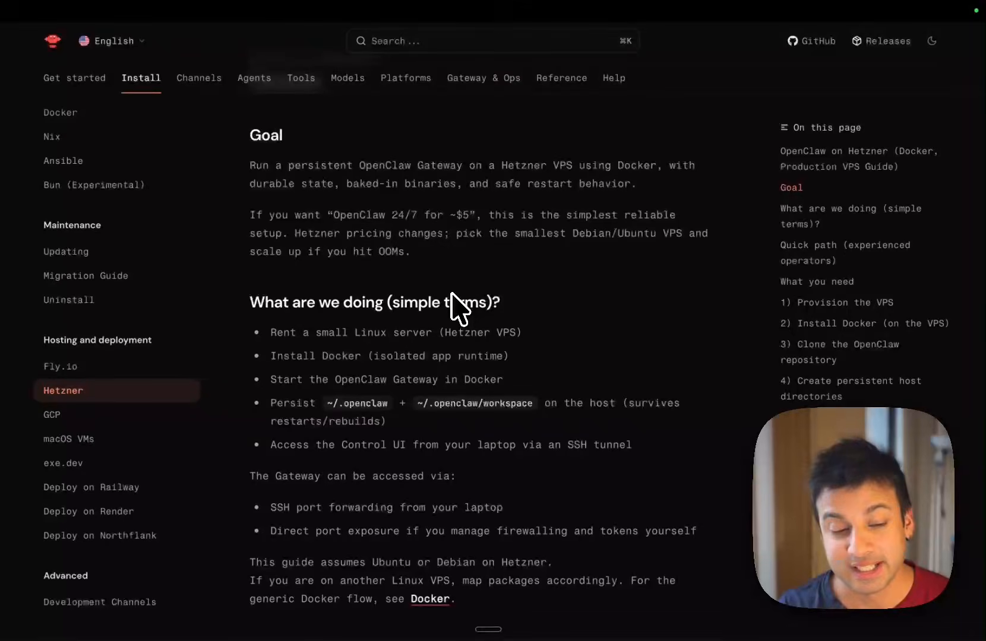
scroll(453, 305, "down", 10)
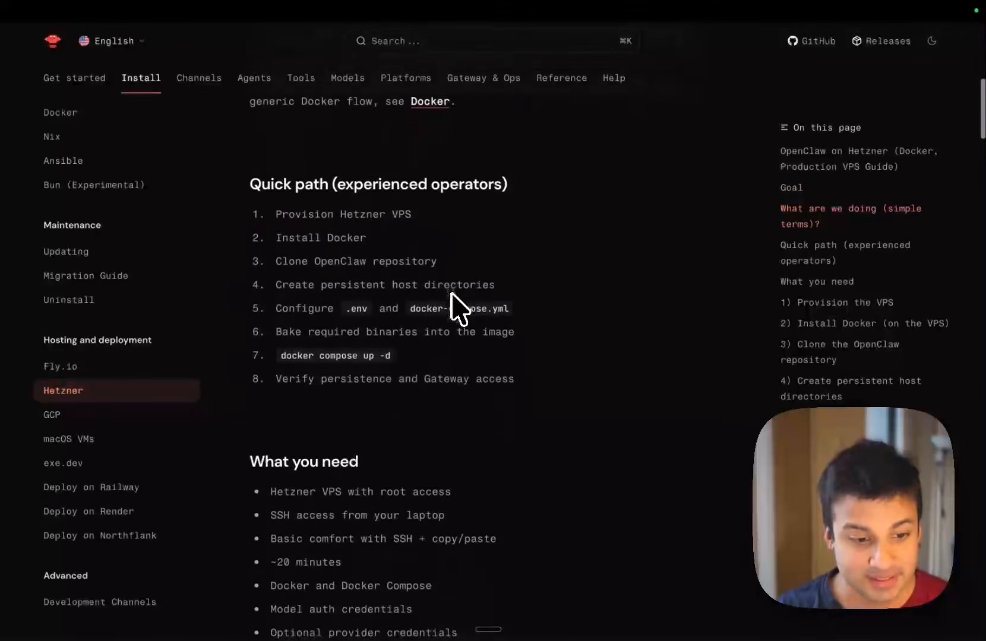
scroll(451, 297, "down", 15)
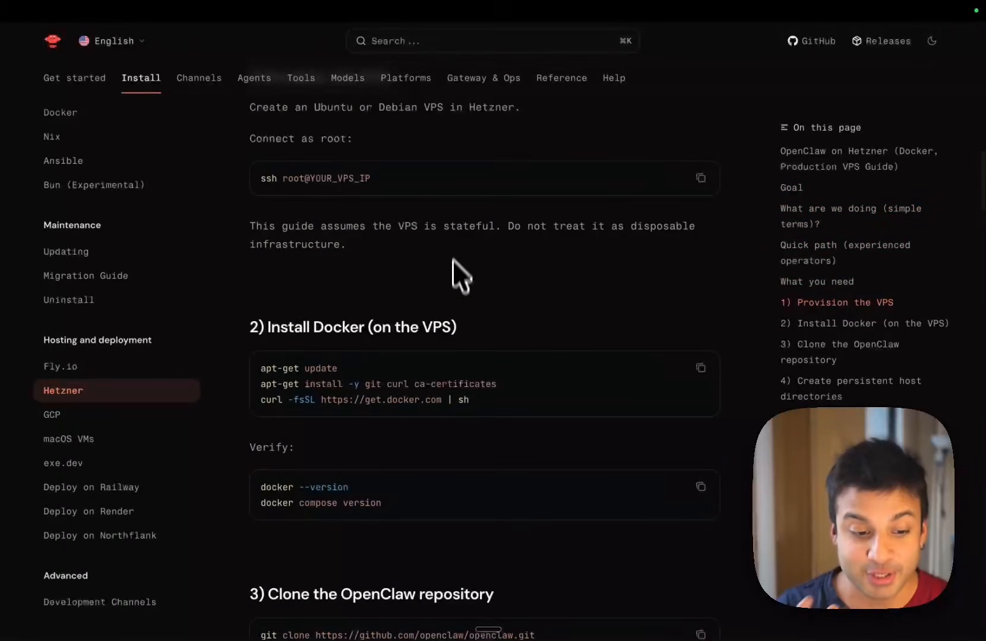
scroll(453, 259, "down", 20)
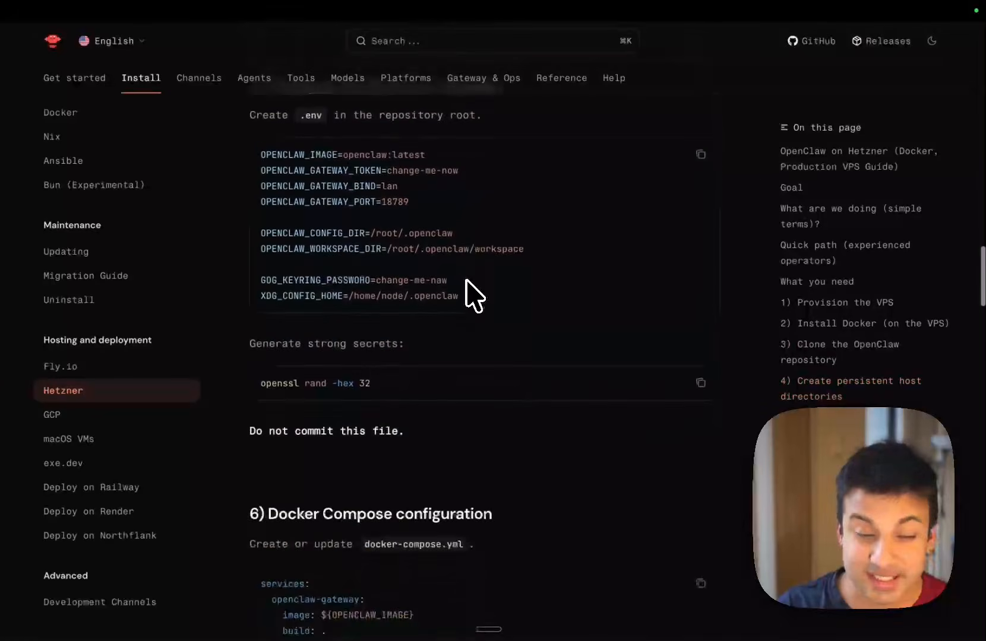
scroll(473, 296, "down", 14)
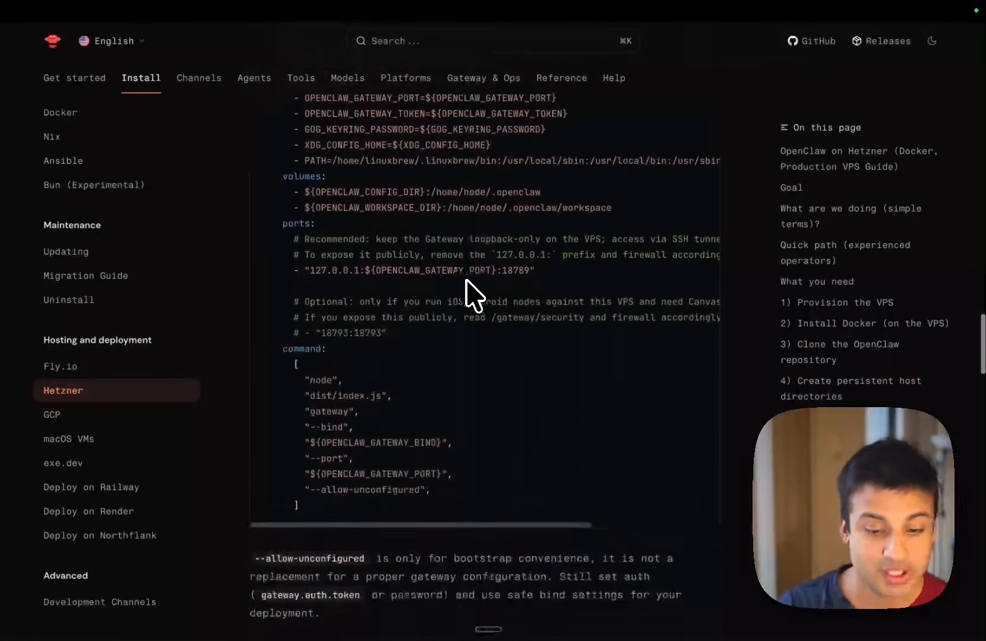
scroll(466, 282, "down", 10)
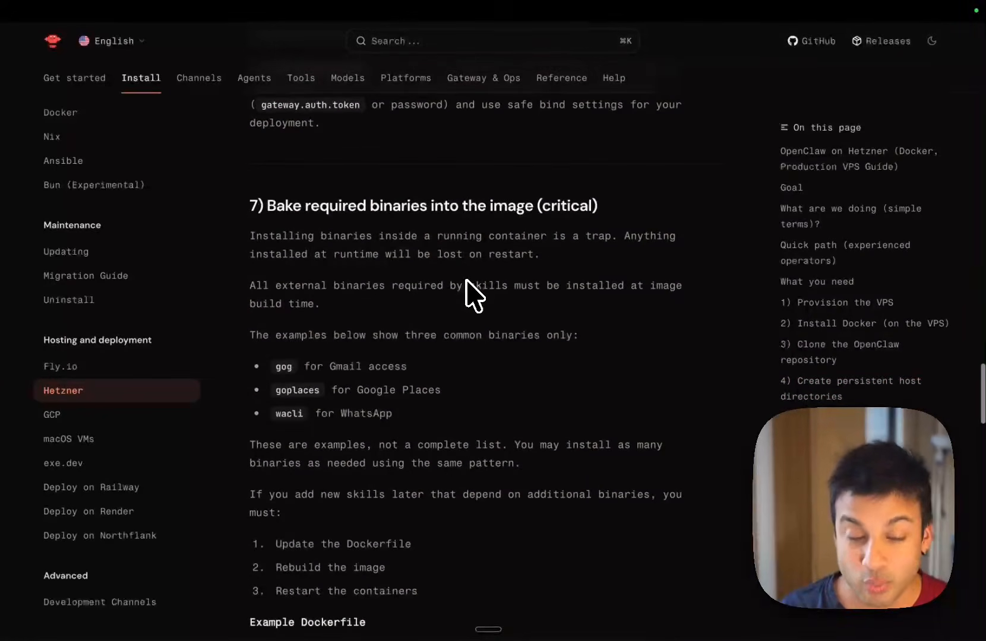
scroll(473, 295, "down", 5)
scroll(474, 295, "down", 6)
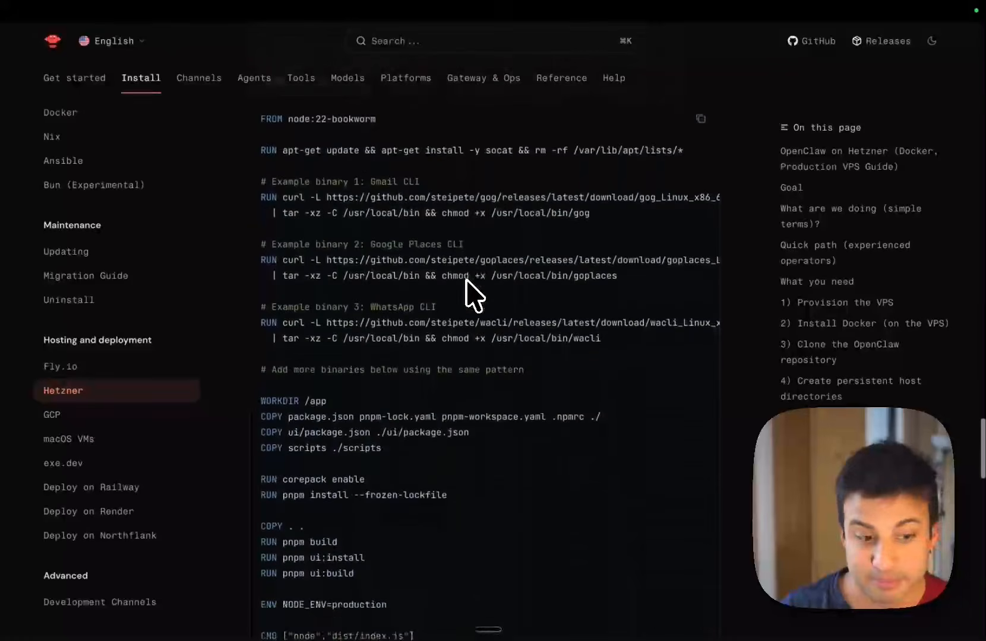
scroll(473, 295, "down", 1)
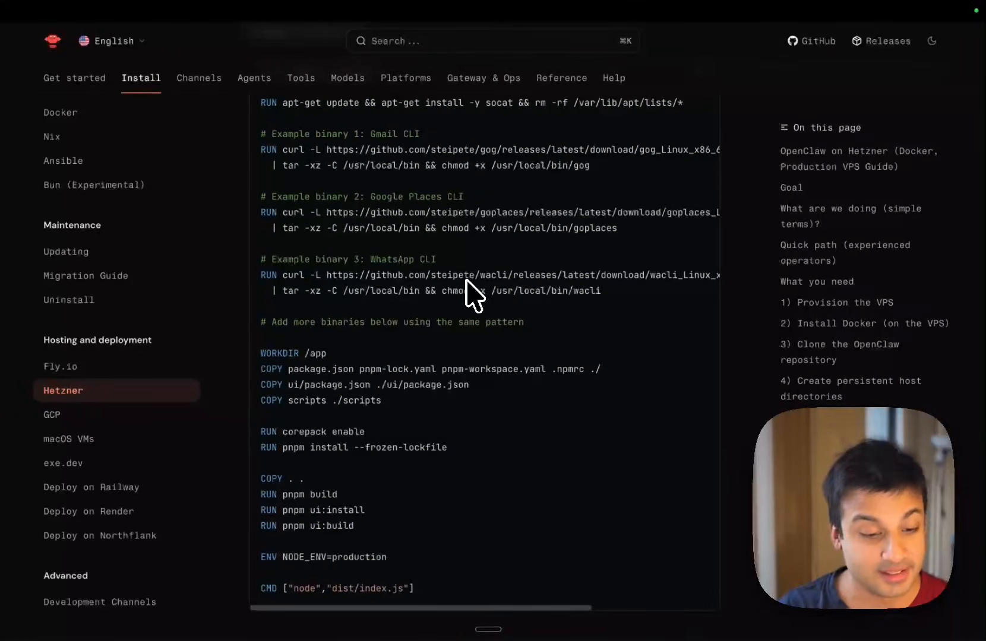
scroll(466, 282, "down", 4)
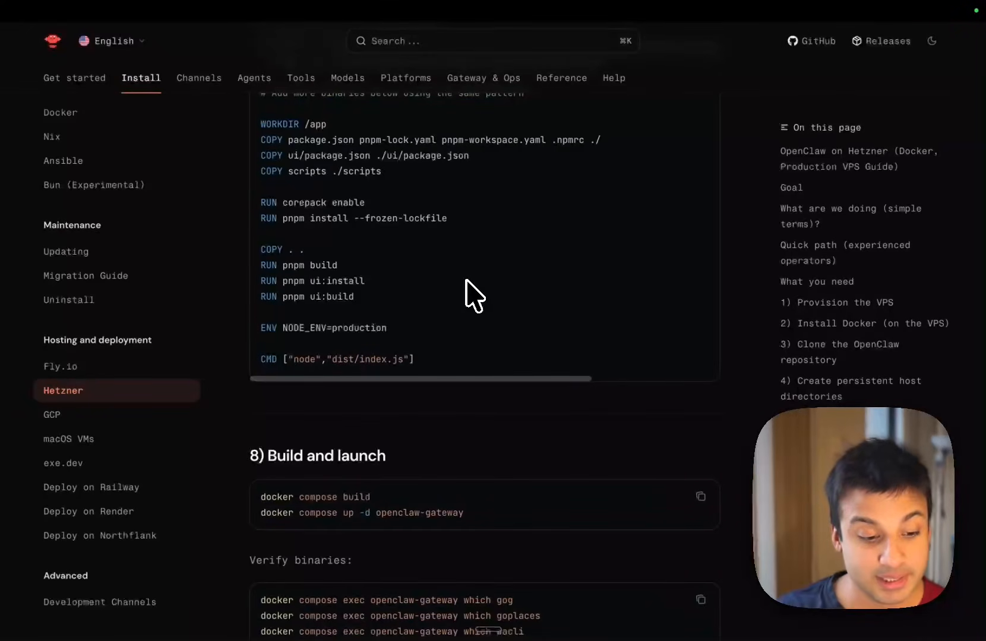
scroll(473, 295, "down", 10)
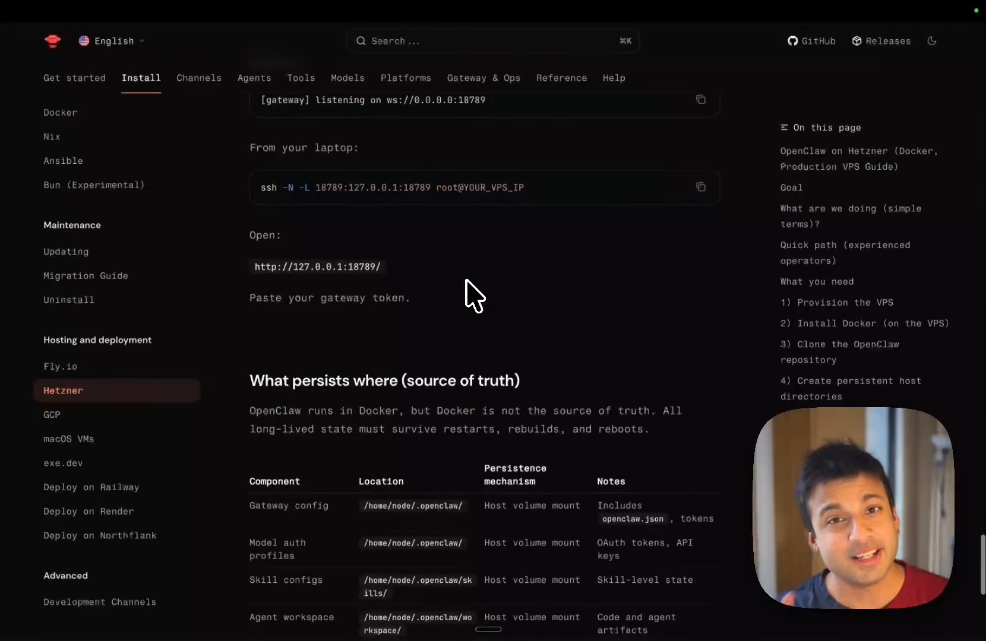
scroll(473, 295, "down", 5)
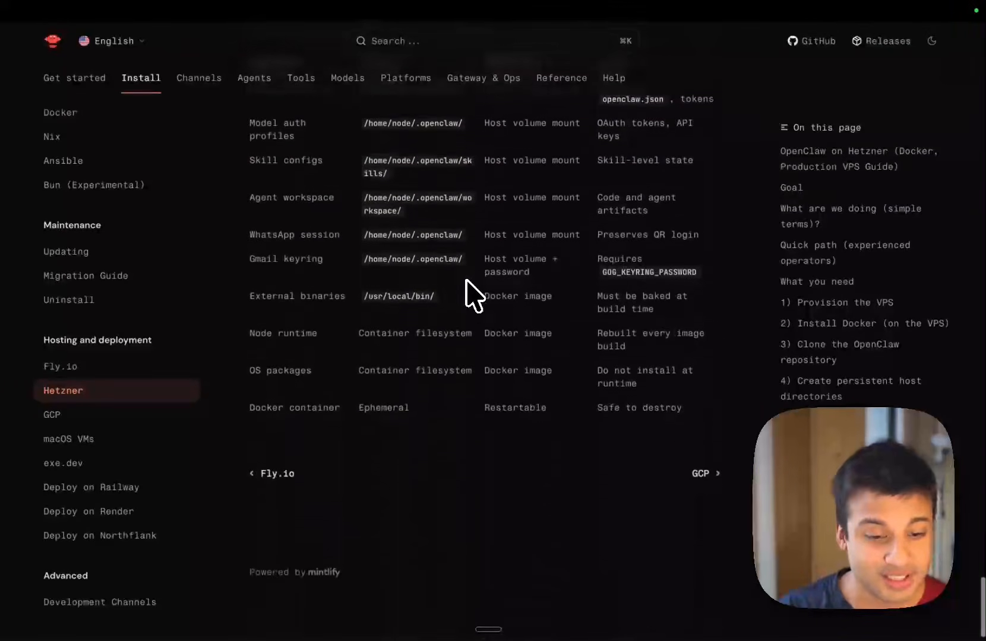
scroll(473, 295, "up", 12)
scroll(466, 280, "up", 15)
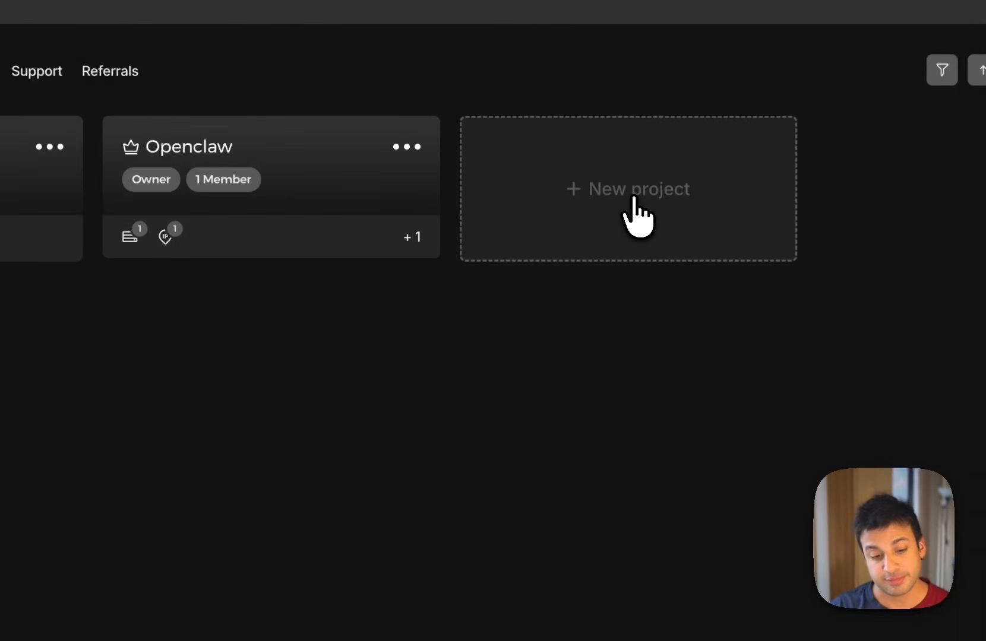
Step: In the Hetzner Console, add a new project named autoclaw and open it
left_click(634, 199)
type("autoclaw")
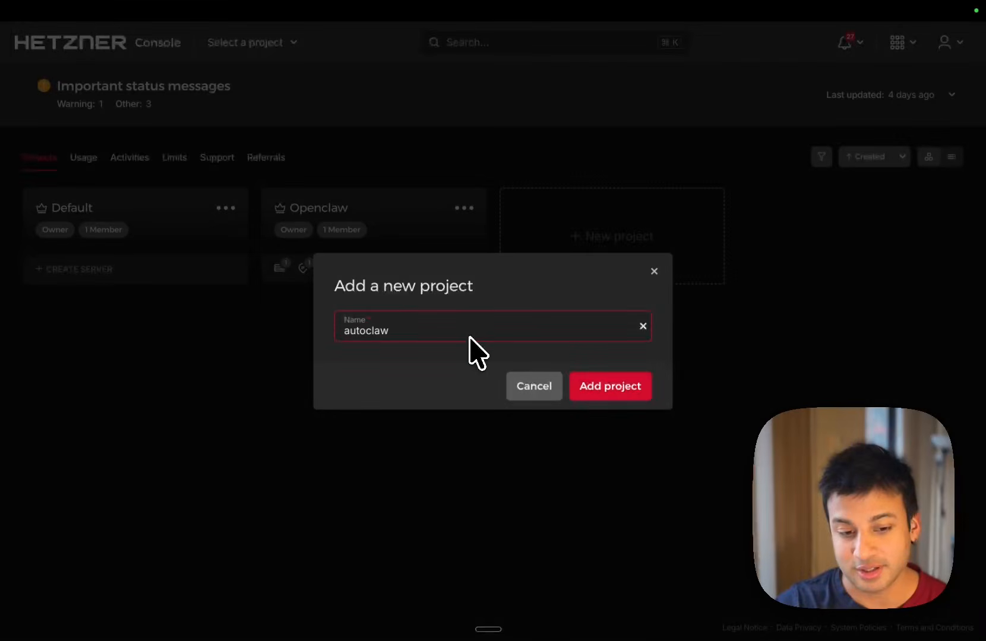
left_click(595, 383)
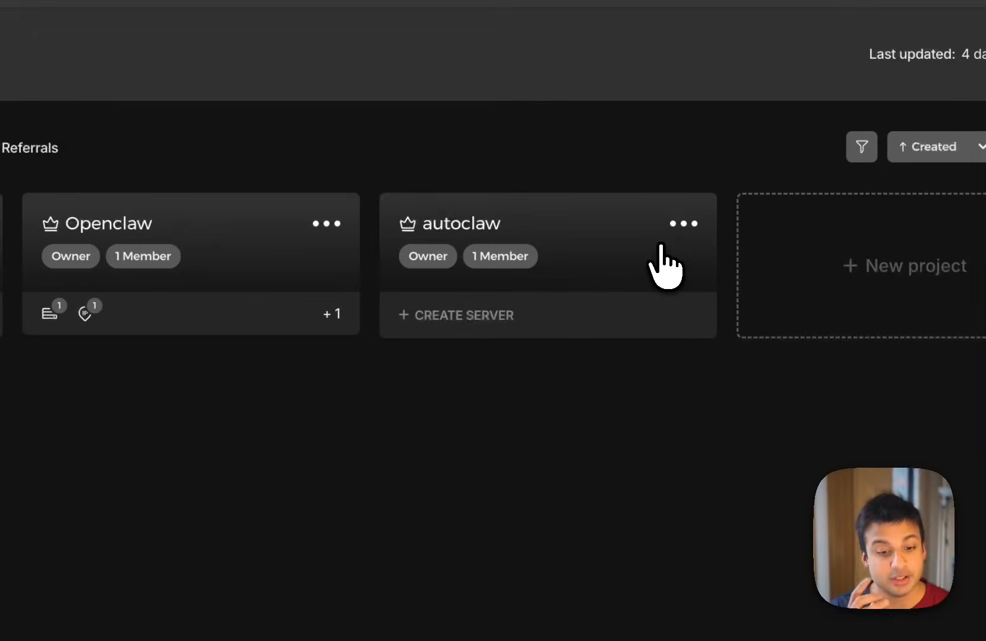
left_click(660, 264)
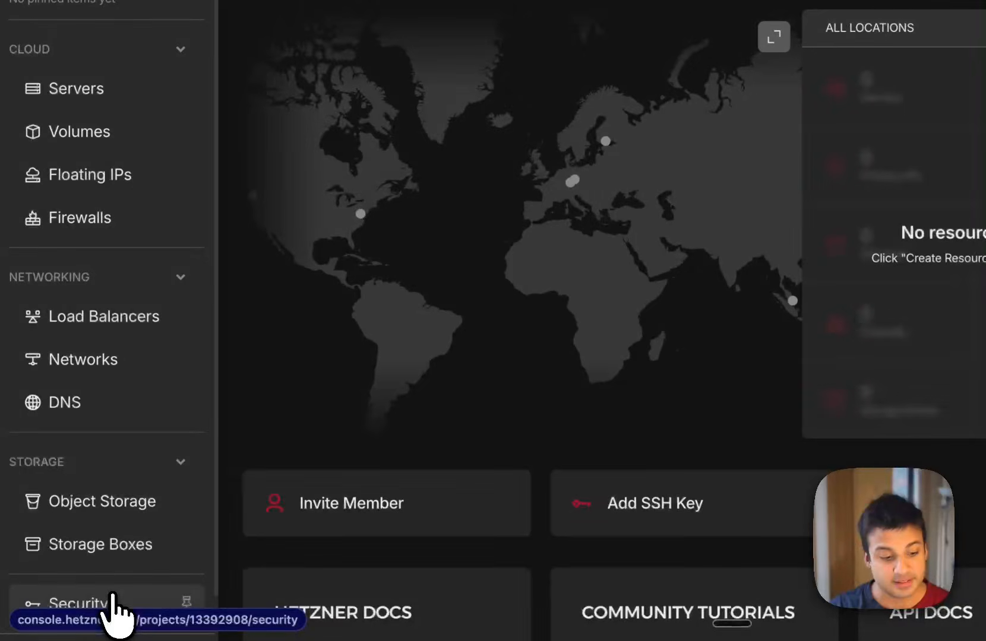
Step: Generate a security API token described as autoclaw with Read & Write permissions for the project, and copy the revealed token
left_click(113, 604)
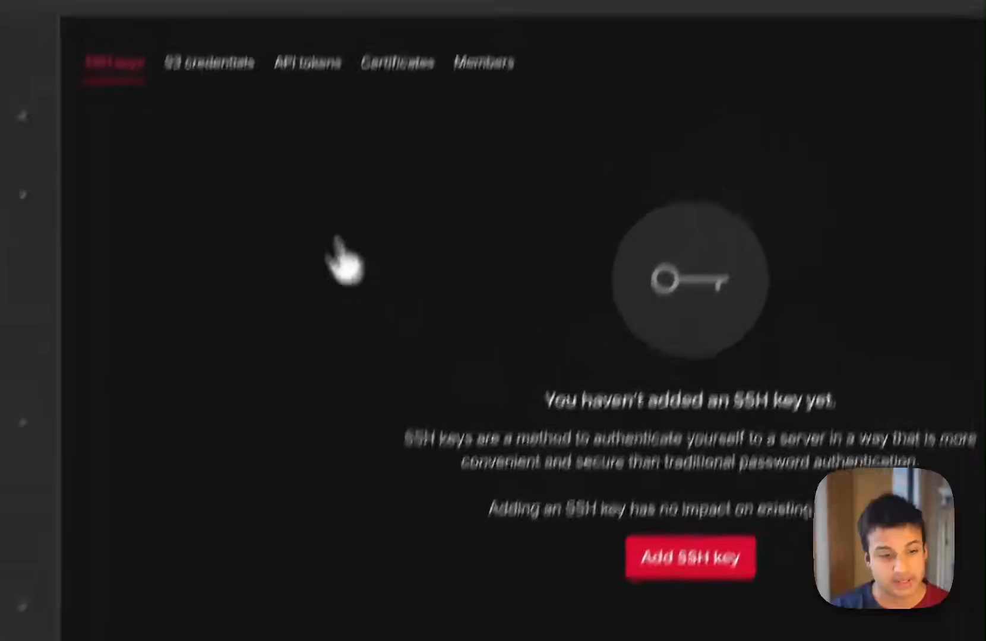
left_click(307, 64)
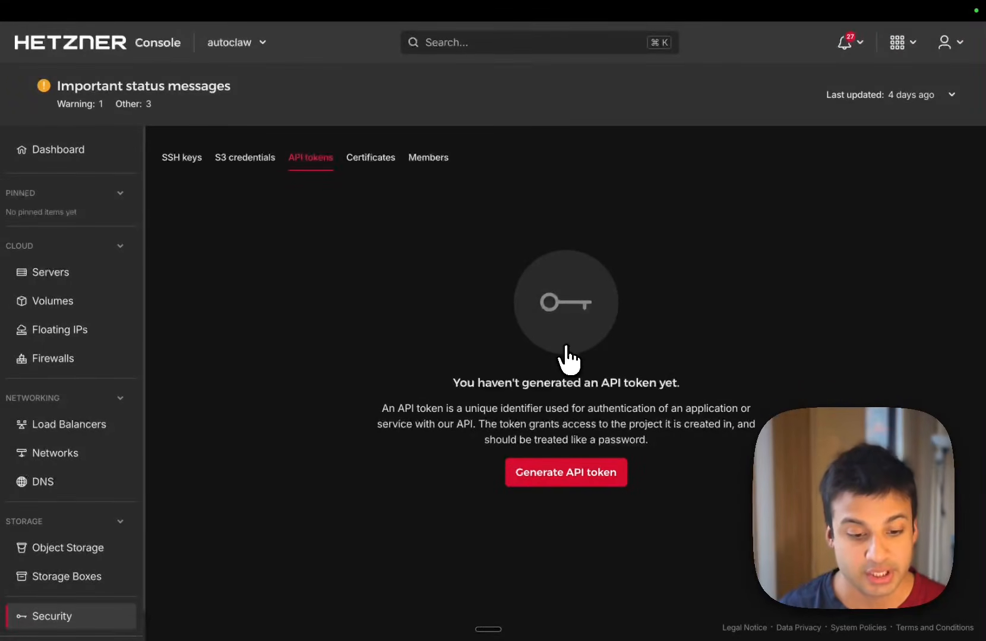
left_click(567, 475)
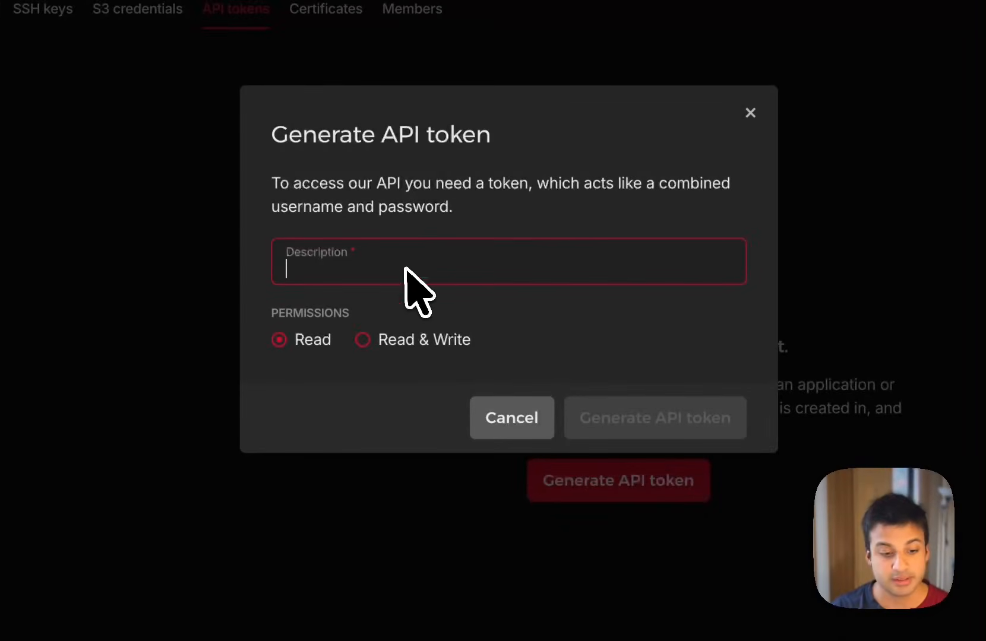
type("a")
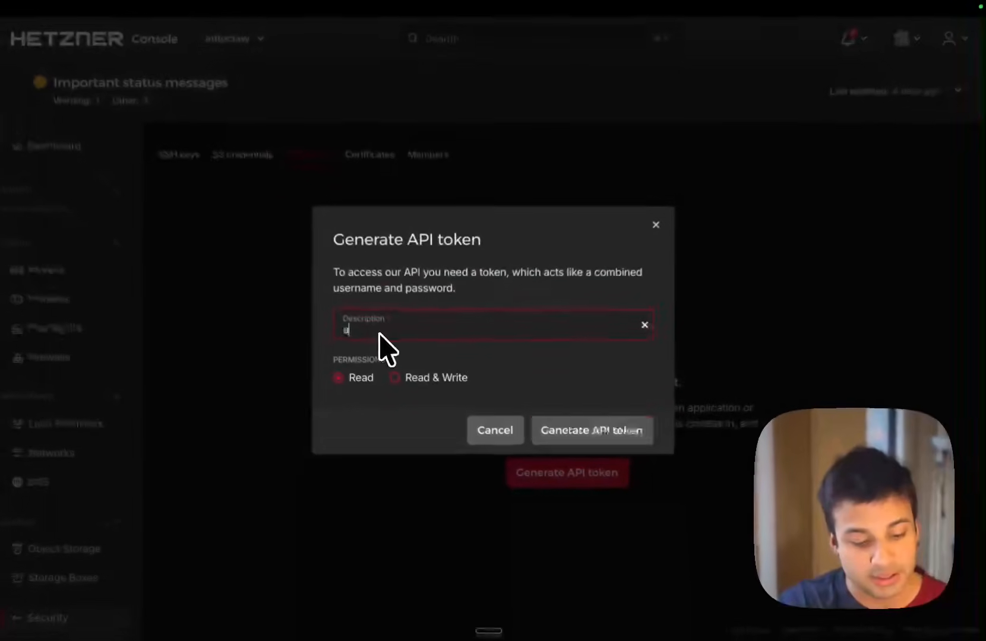
type("utoclaw")
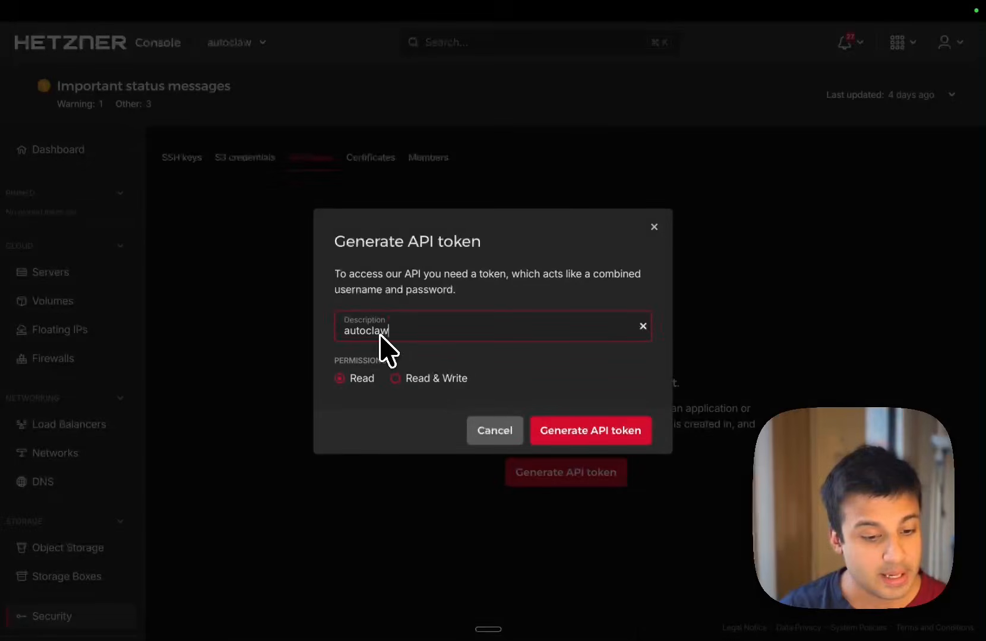
left_click(395, 378)
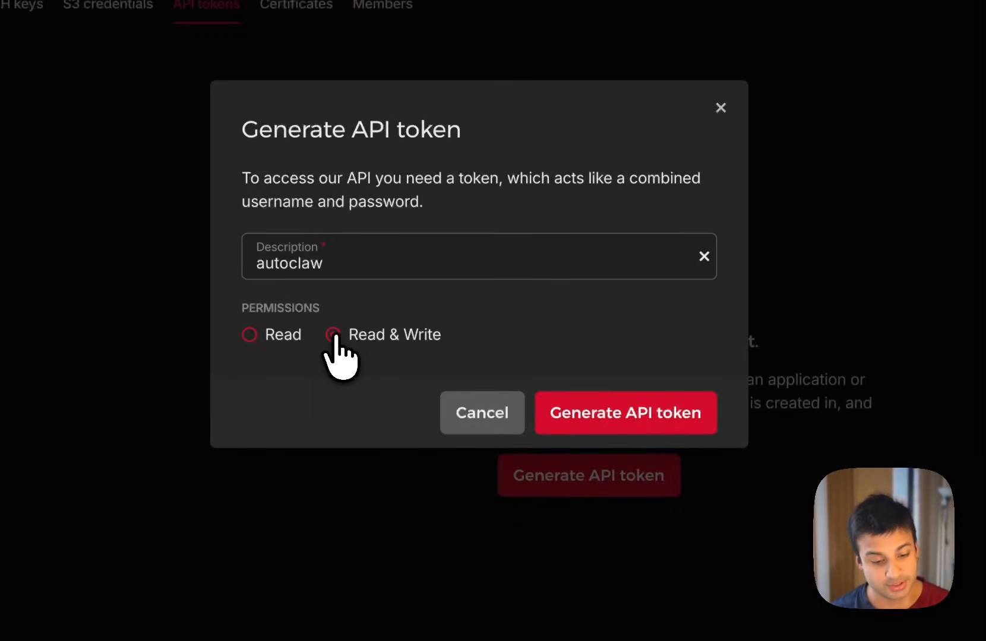
left_click(622, 416)
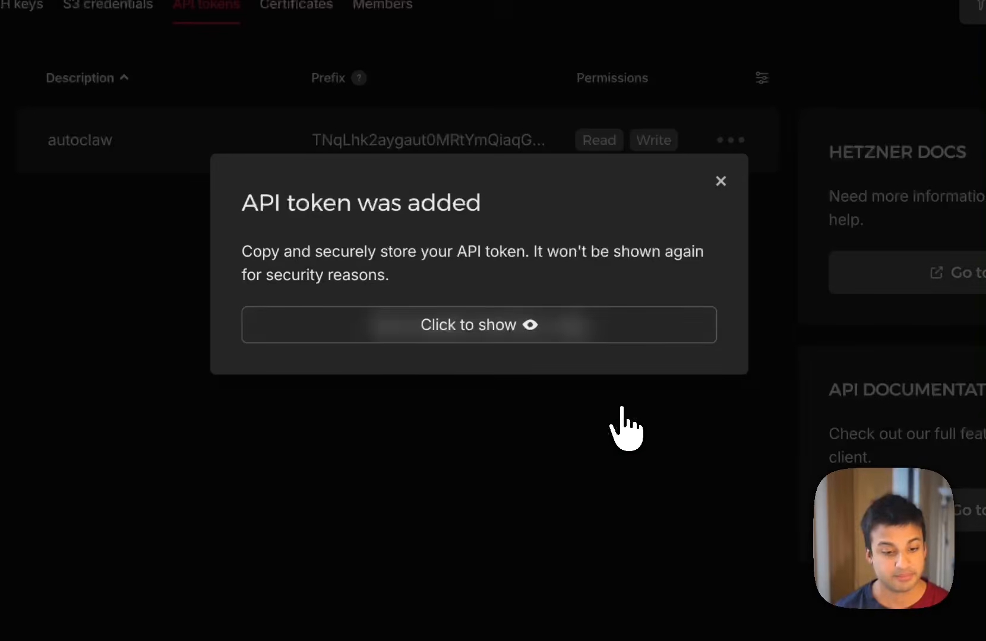
left_click(530, 333)
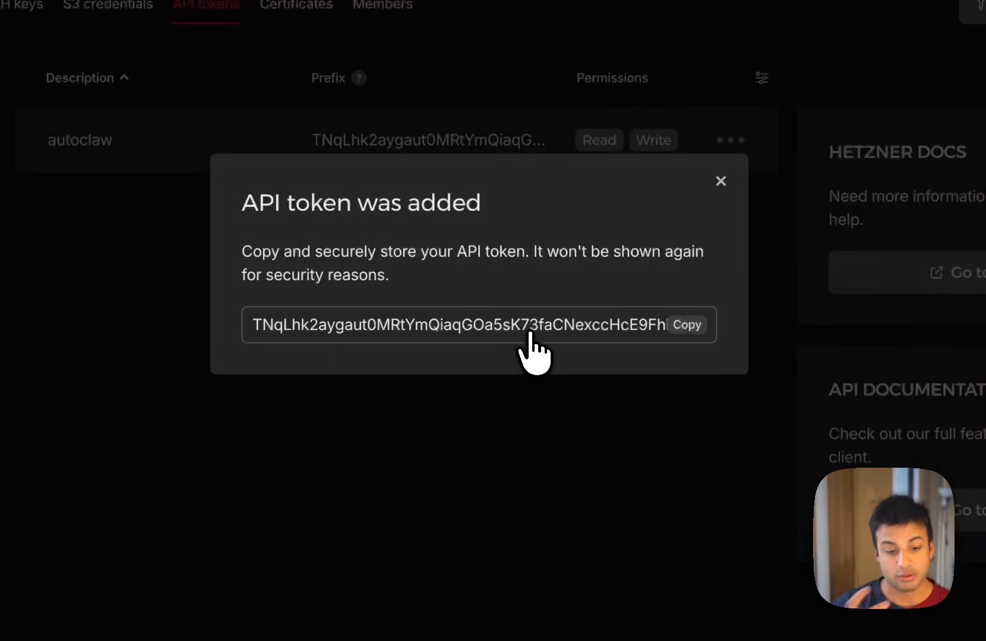
left_click(681, 325)
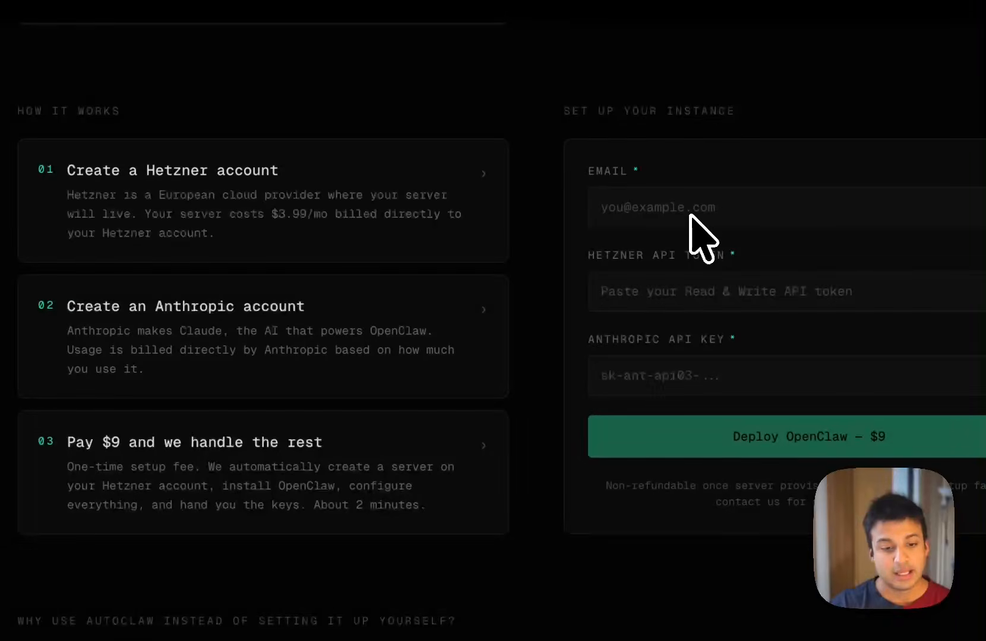
Step: On the AutoClaw setup page, enter the contact email and paste the copied token as the Hetzner API token
left_click(649, 213)
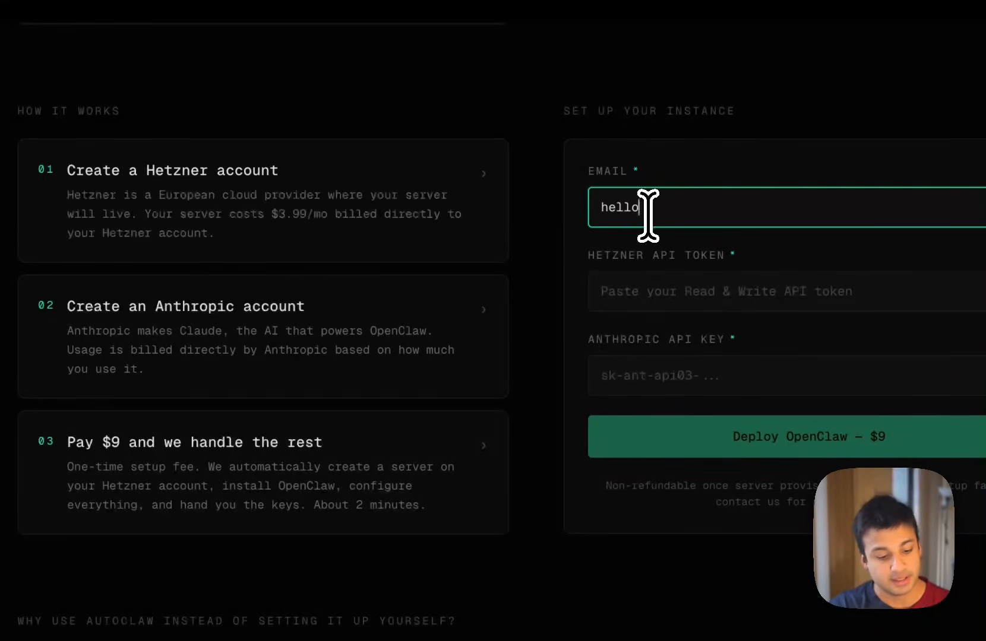
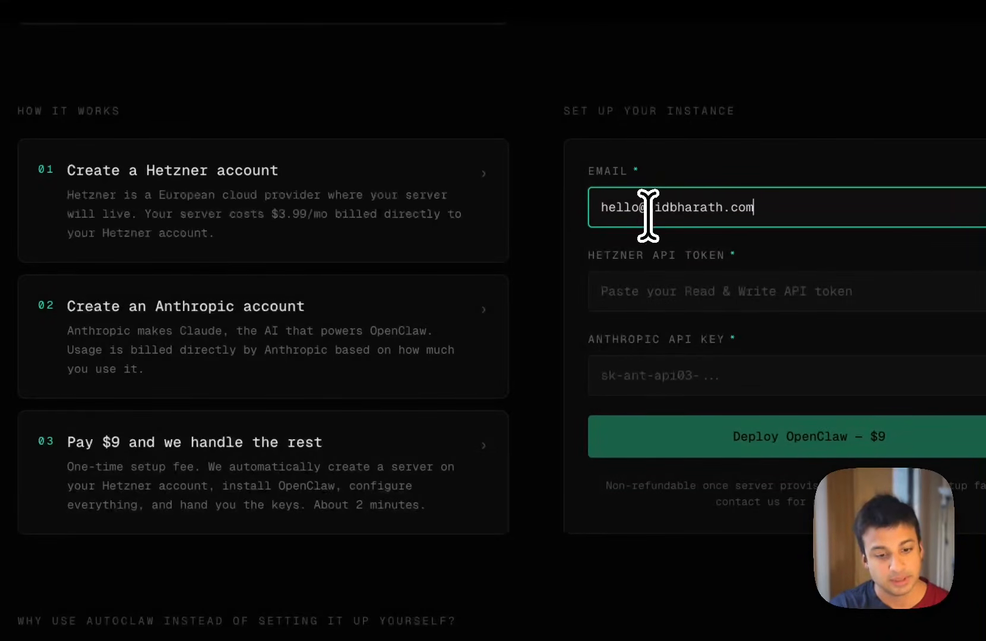
left_click(637, 293)
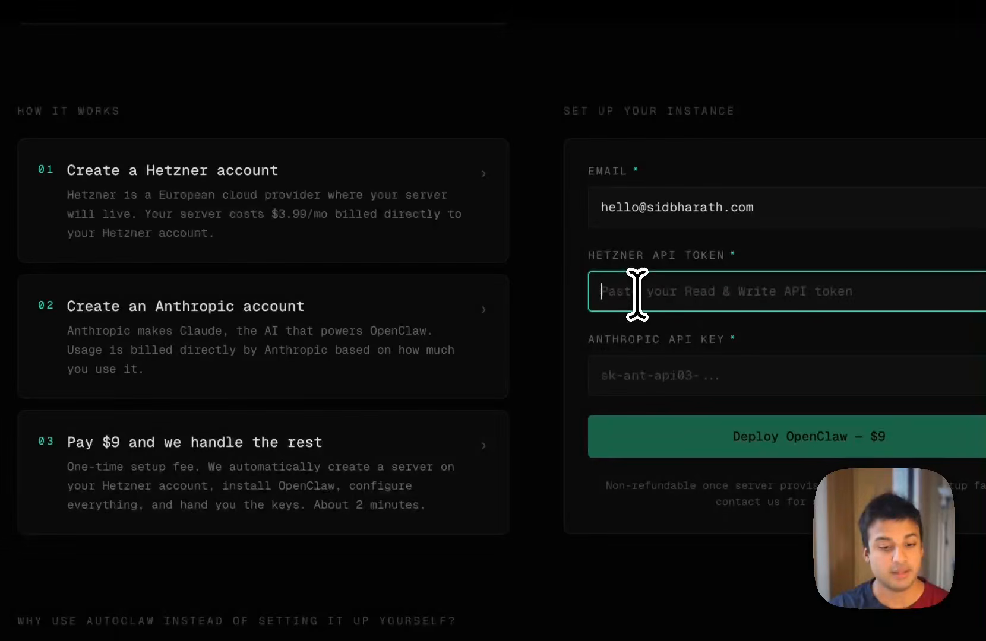
key("ctrl+v")
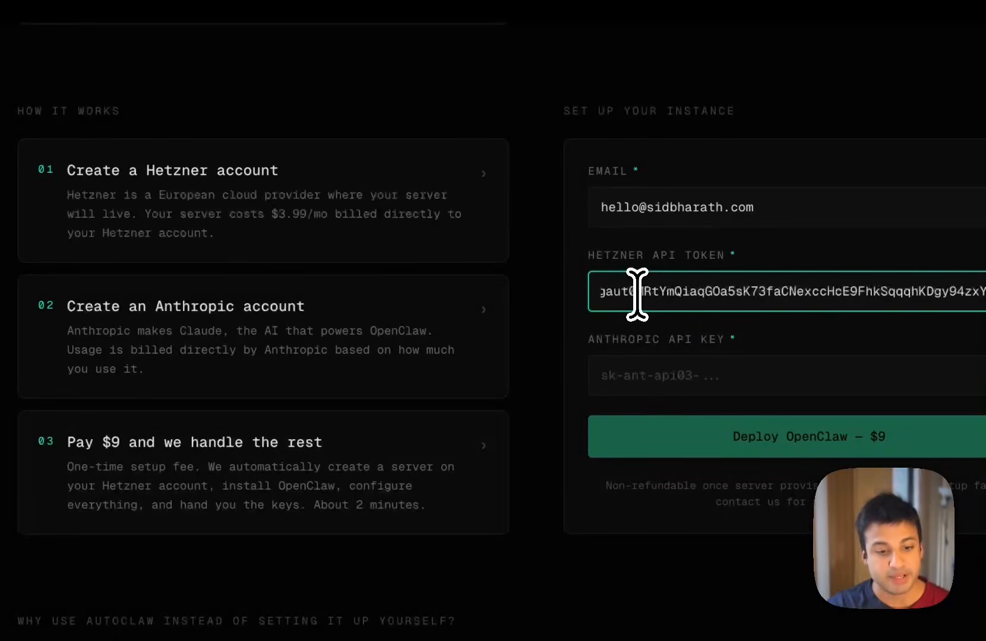
Step: Check the setup page's instructions for creating a Hetzner account and getting its API token
left_click(289, 207)
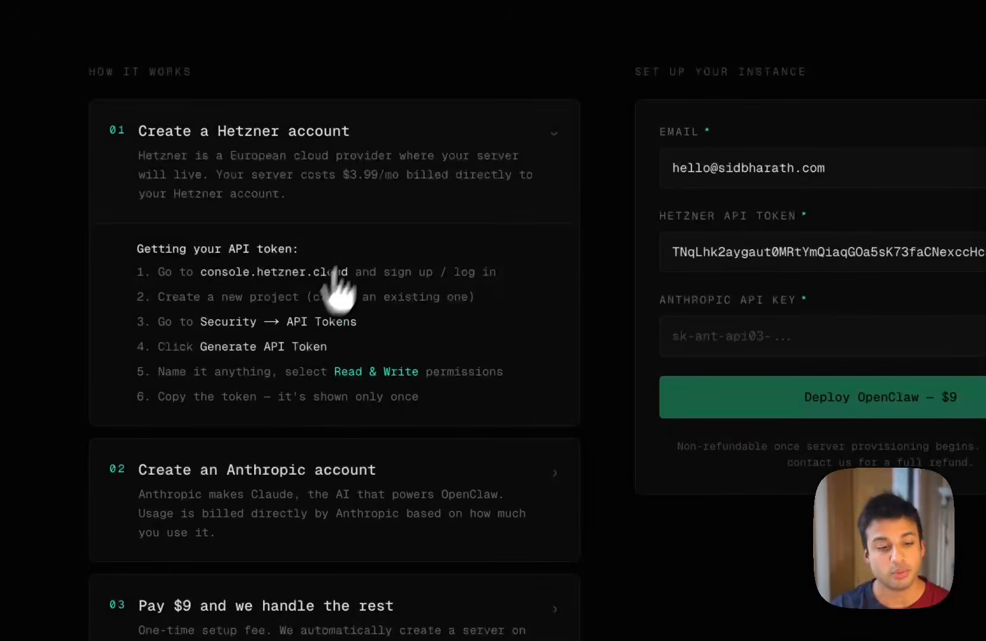
left_click(423, 152)
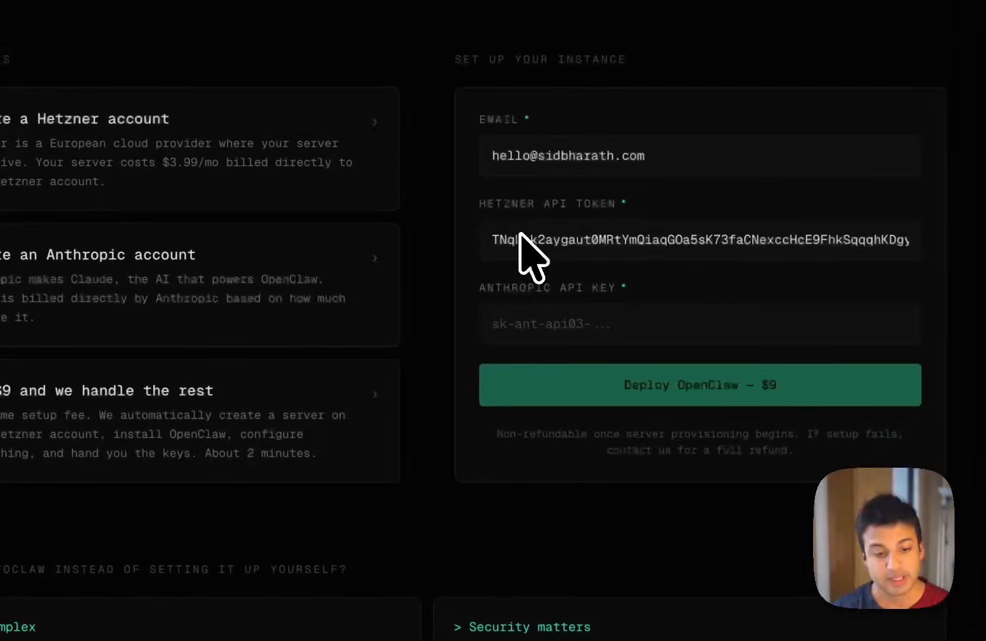
left_click(512, 330)
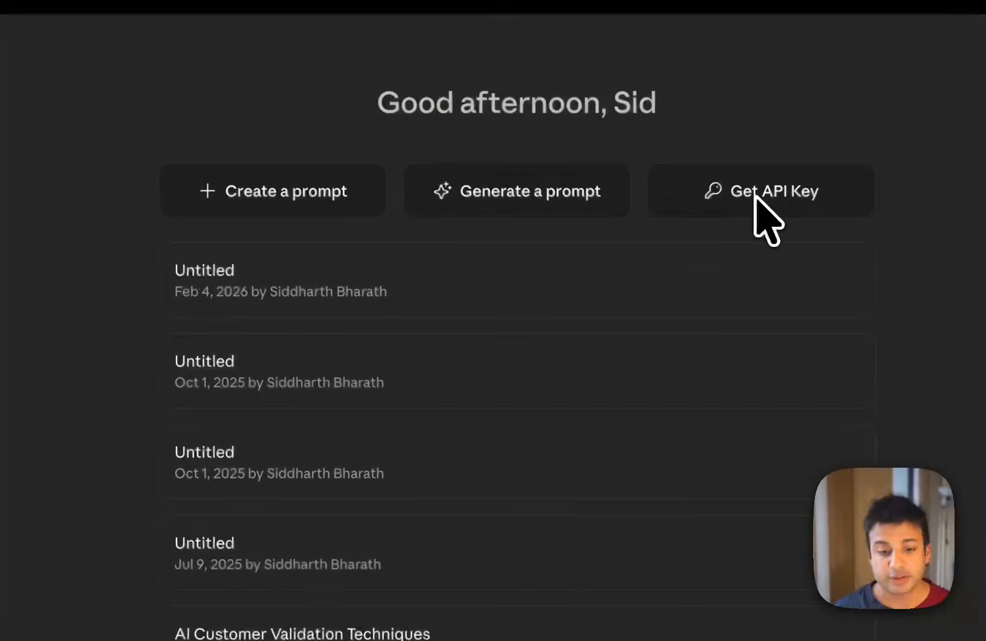
Step: Create an API key named autoclaw-real in the Default workspace and copy the generated key
left_click(764, 194)
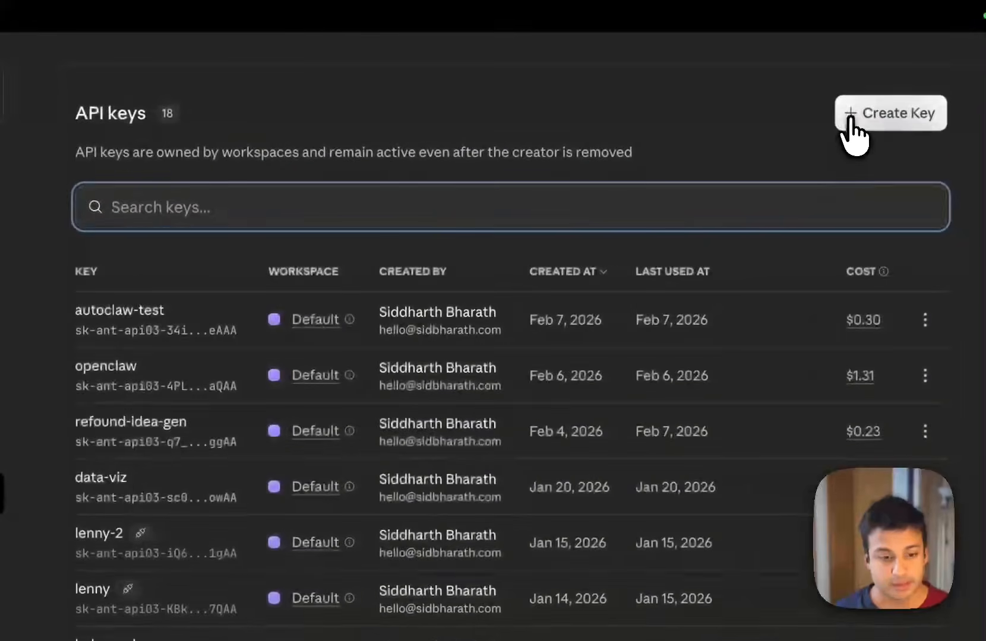
left_click(977, 95)
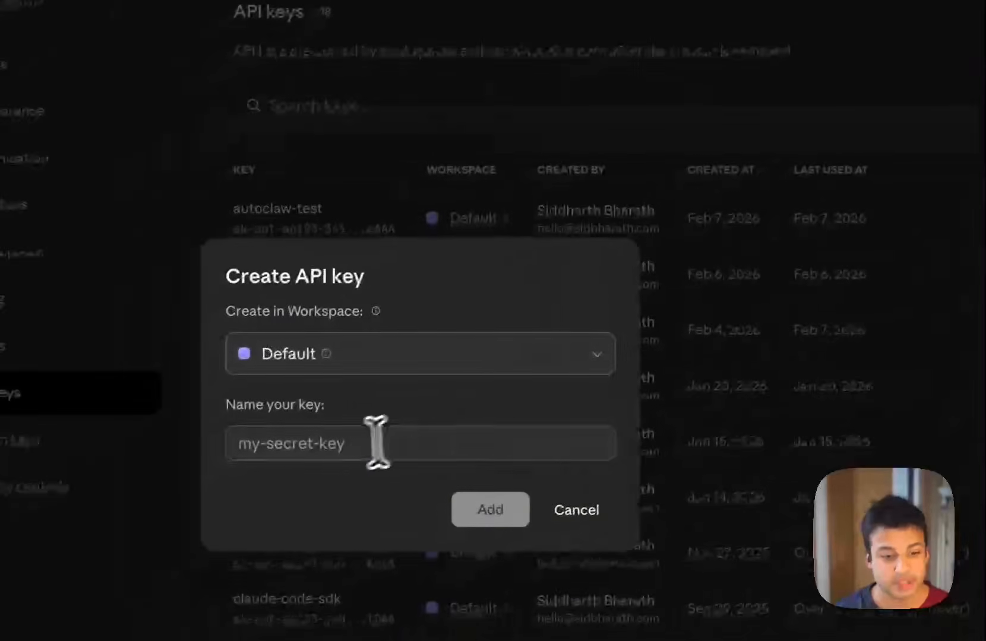
left_click(349, 442)
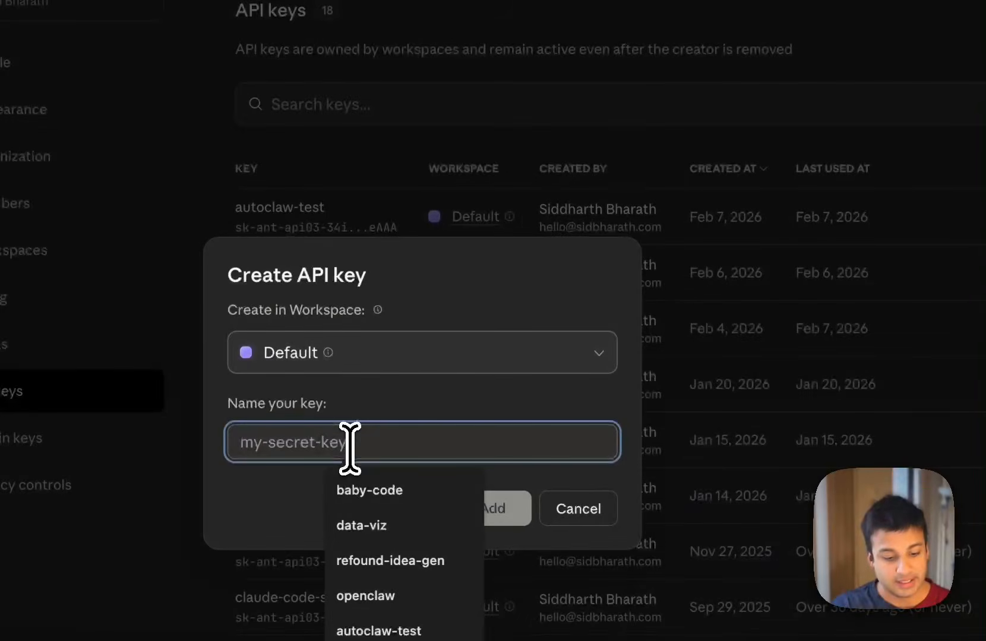
type("auto")
type("cla")
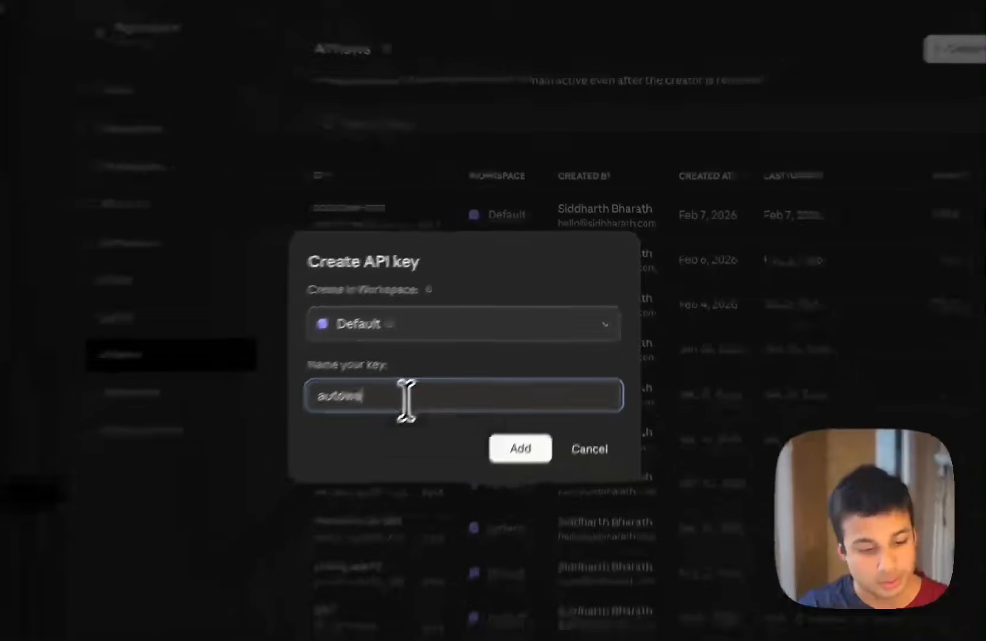
type("w")
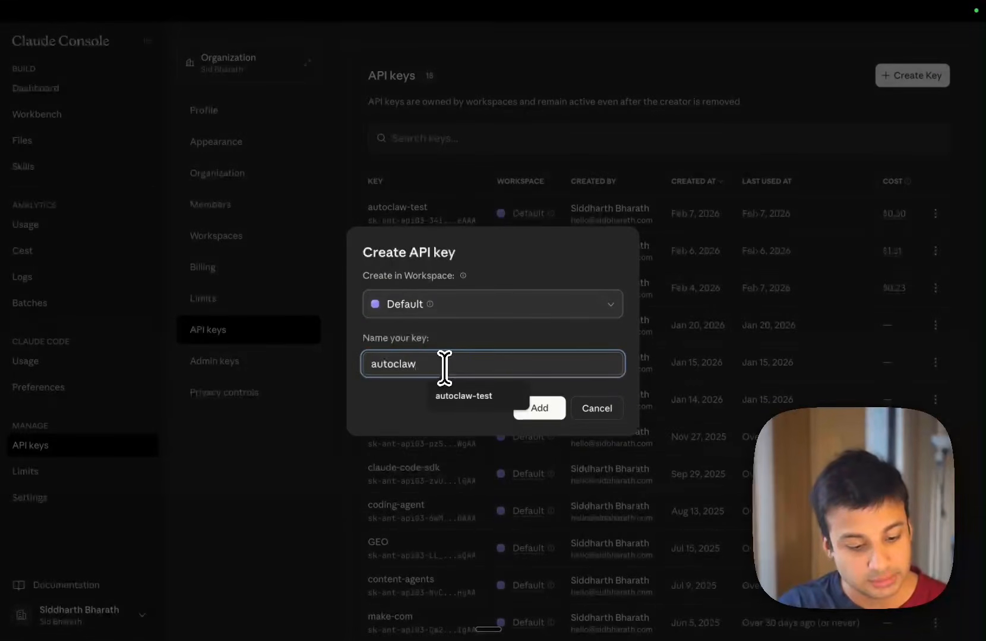
type("-real")
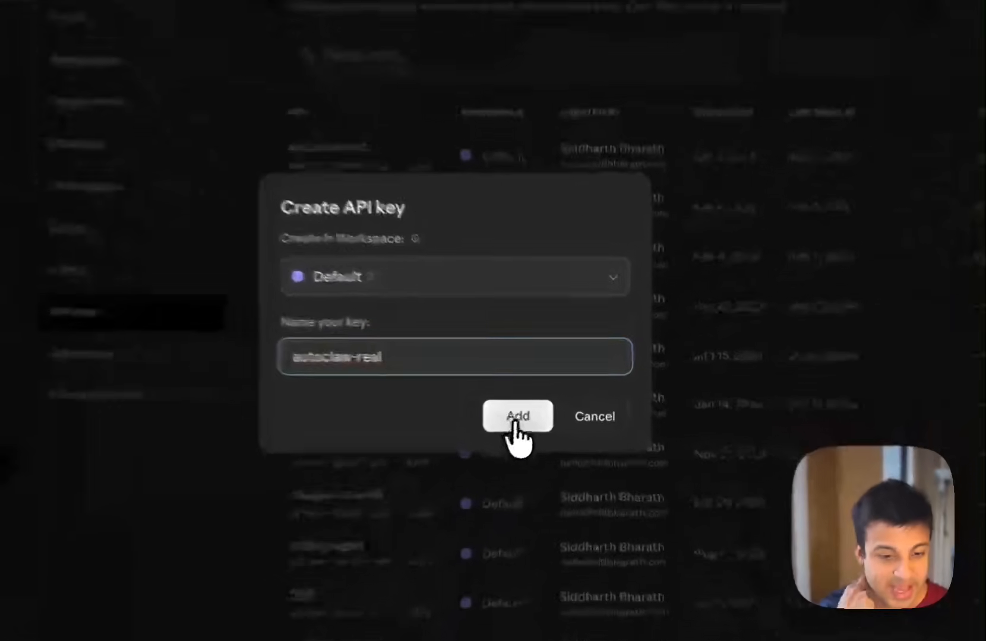
left_click(540, 408)
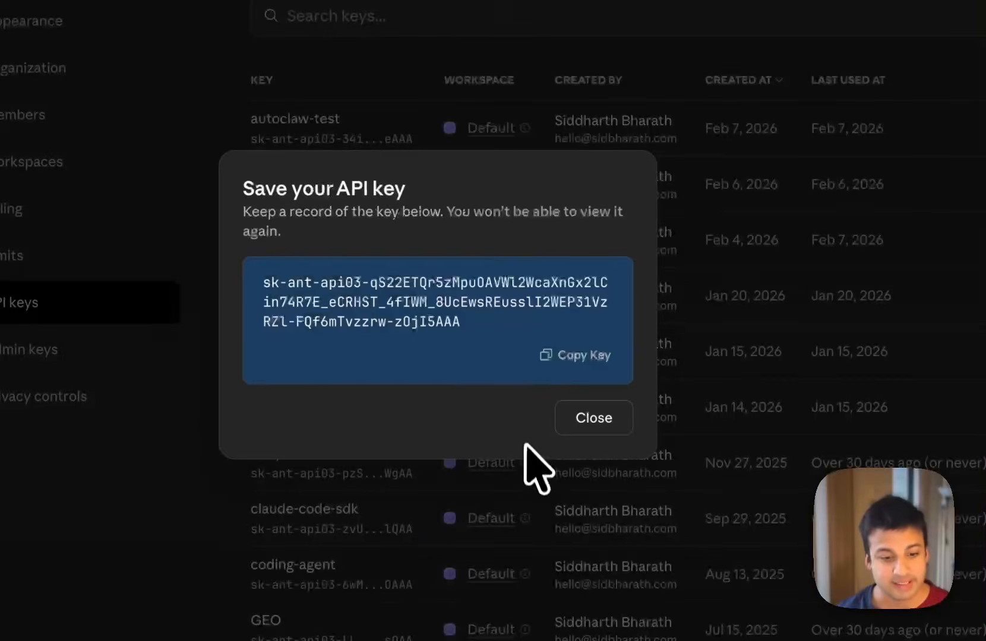
left_click(589, 357)
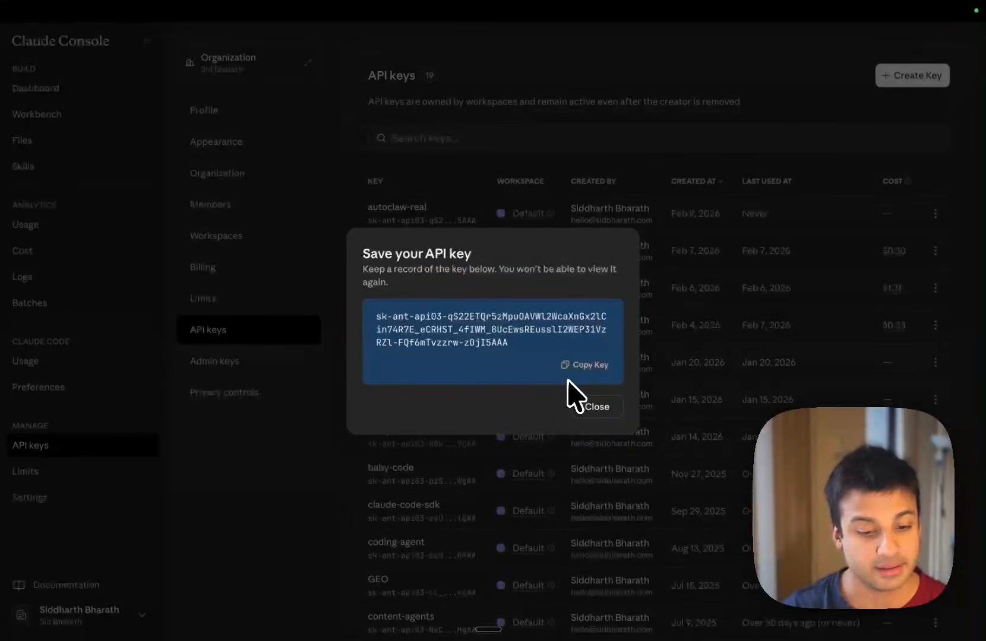
left_click(581, 366)
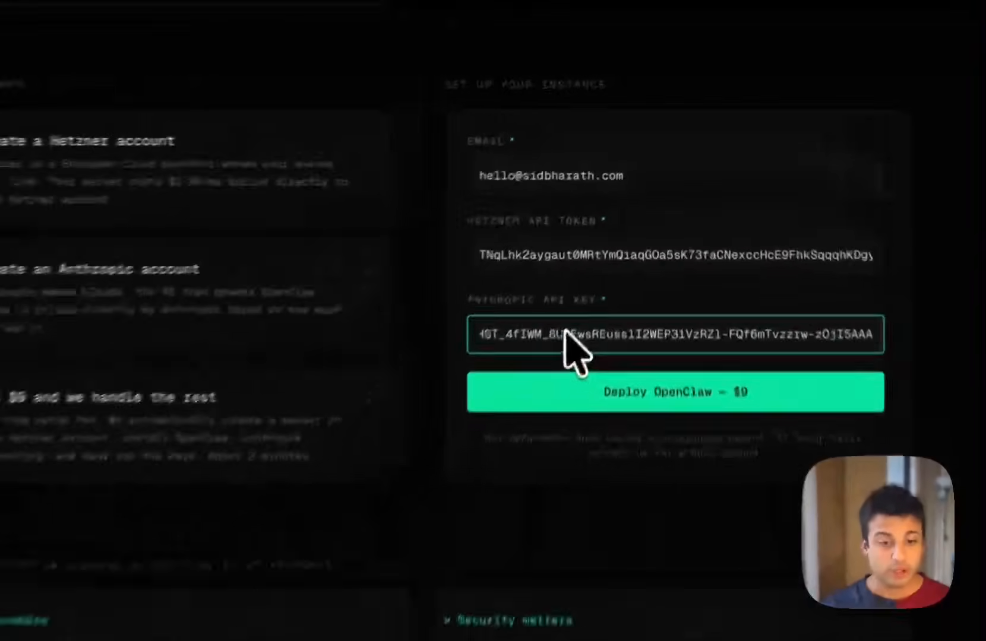
Step: On the AutoClaw setup page, check the filled-in form and read the details of the Hetzner account, Anthropic account and $9 payment steps
left_click(613, 181)
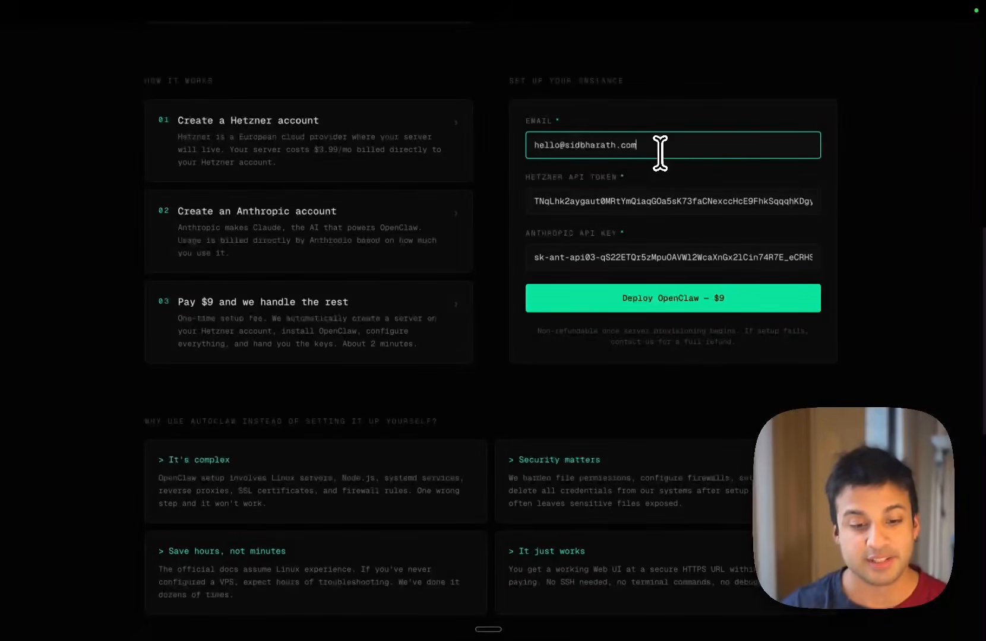
left_click(658, 197)
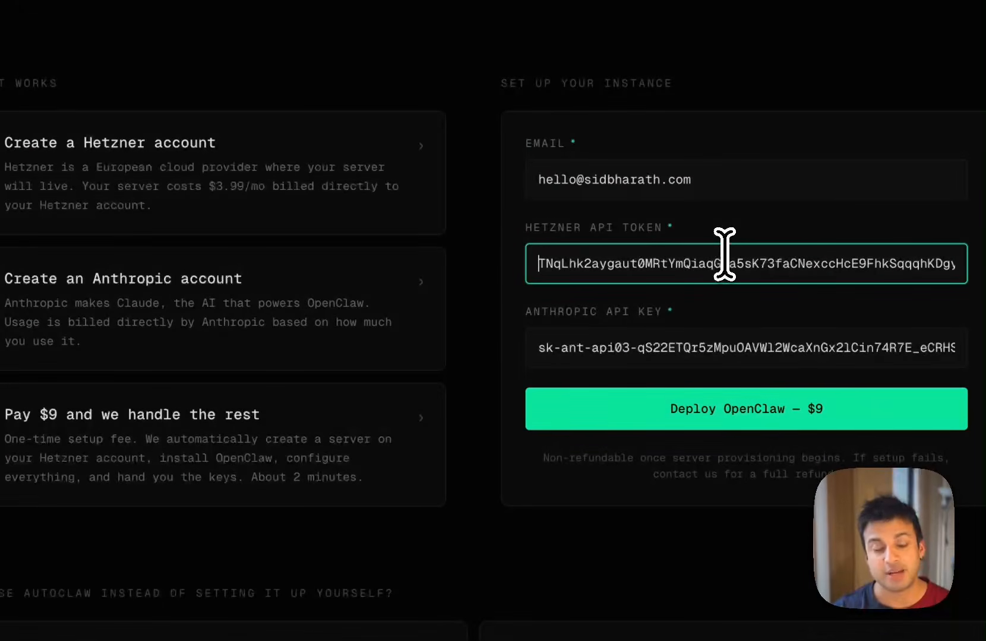
left_click(728, 346)
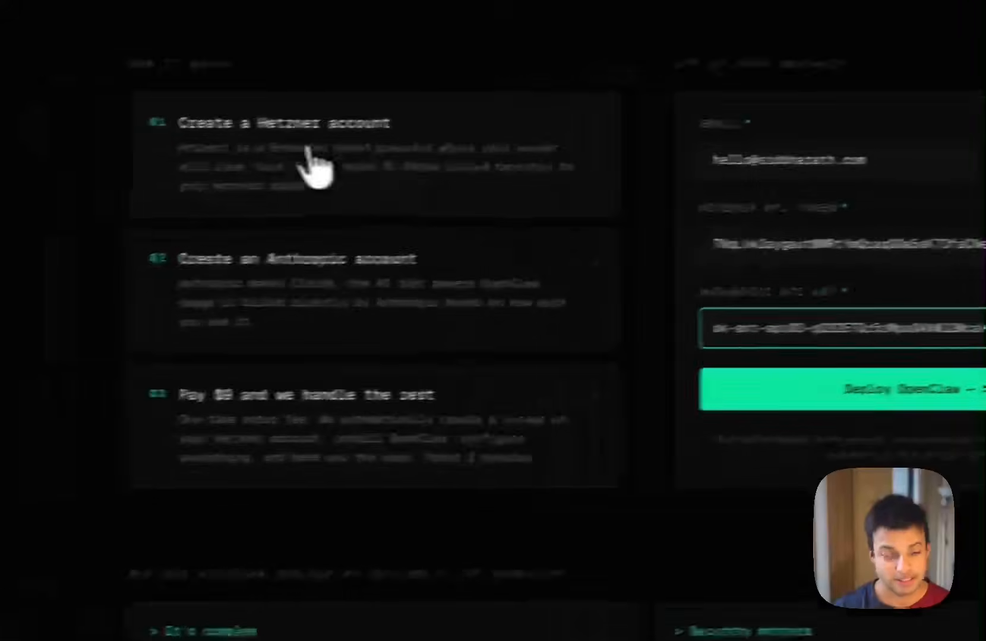
left_click(99, 175)
left_click(311, 145)
left_click(354, 285)
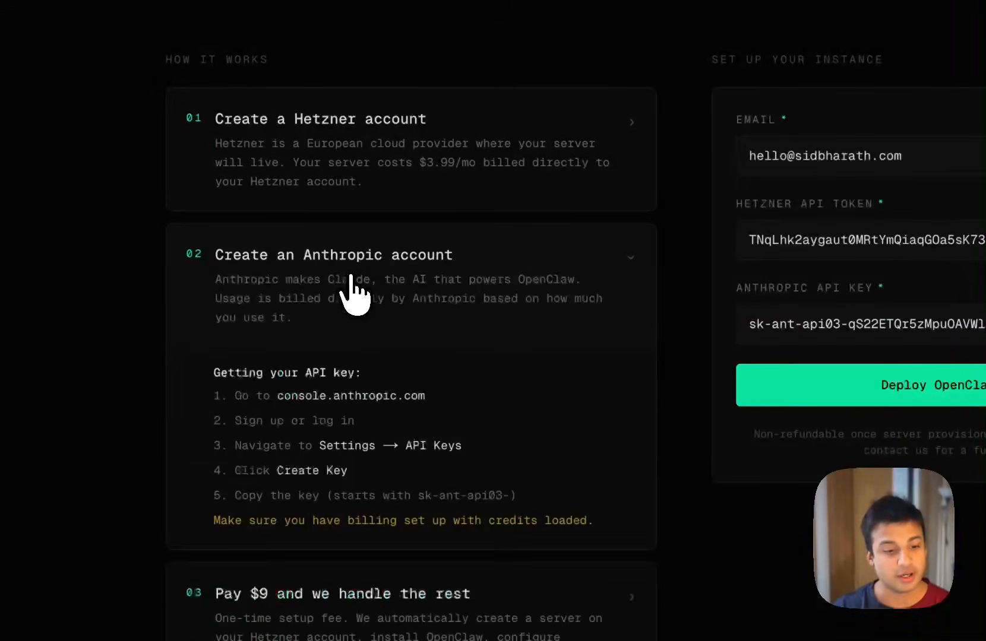
left_click(359, 288)
left_click(475, 415)
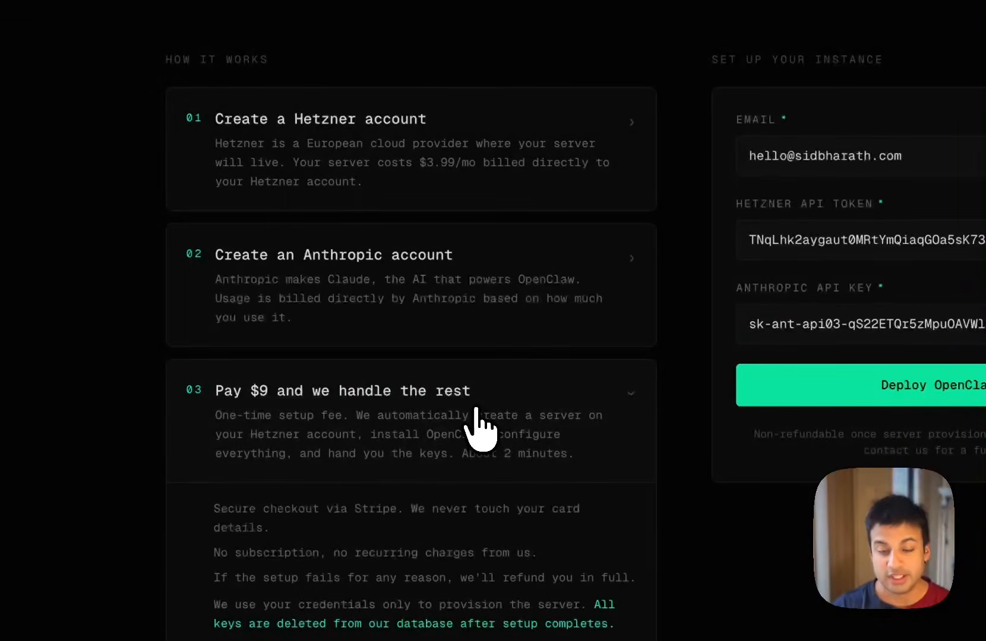
left_click(476, 416)
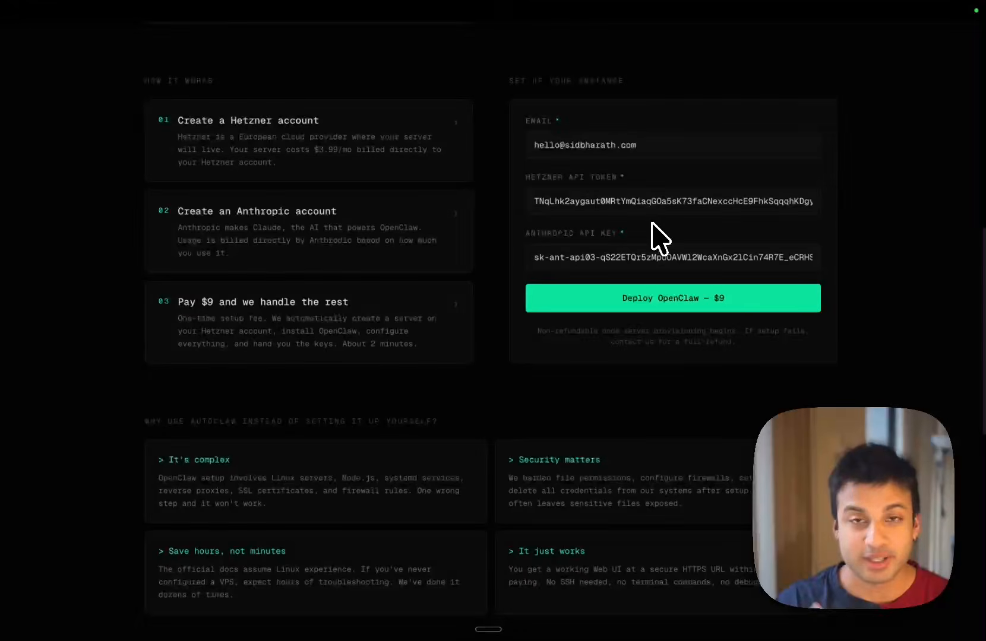
Step: Submit the setup form to deploy OpenClaw and pay the $9.00 AutoClaw Setup fee by card
left_click(677, 295)
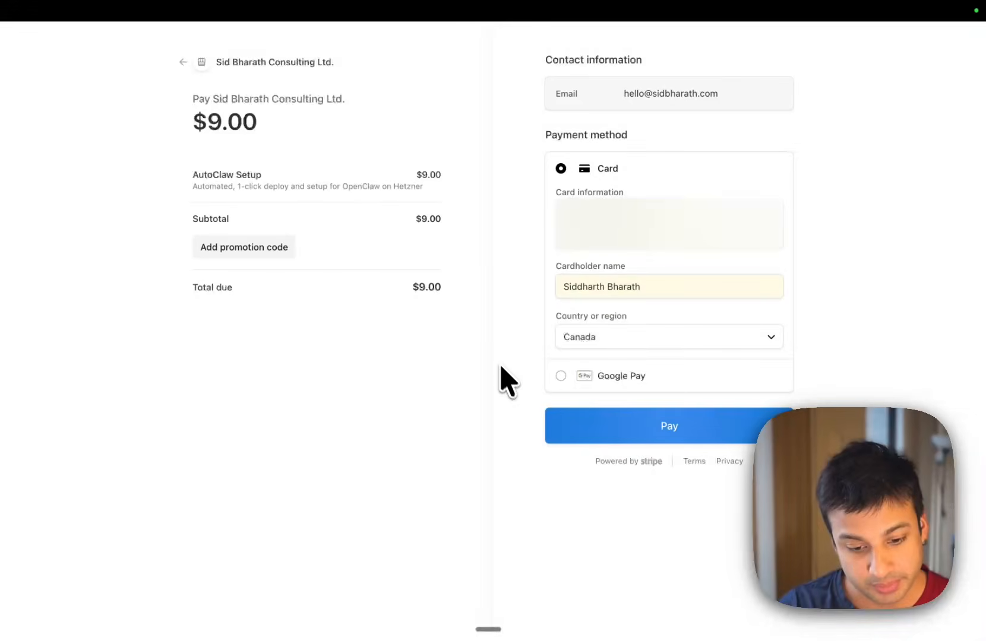
left_click(666, 429)
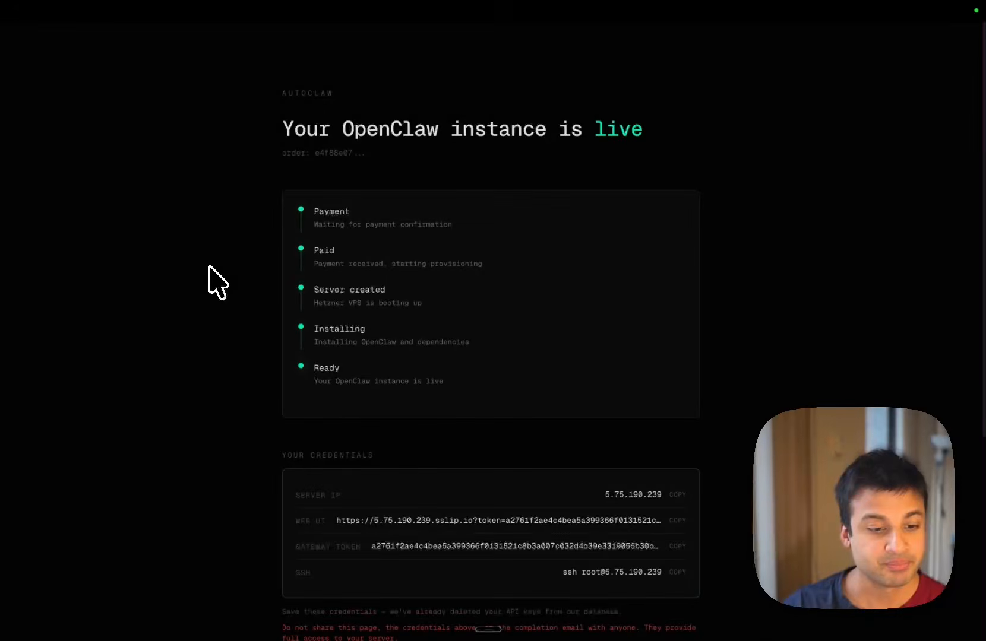
Step: Copy the live instance's Web UI link, which carries the gateway token, and open it in a new browser tab
scroll(209, 266, "down", 1)
scroll(216, 242, "up", 1)
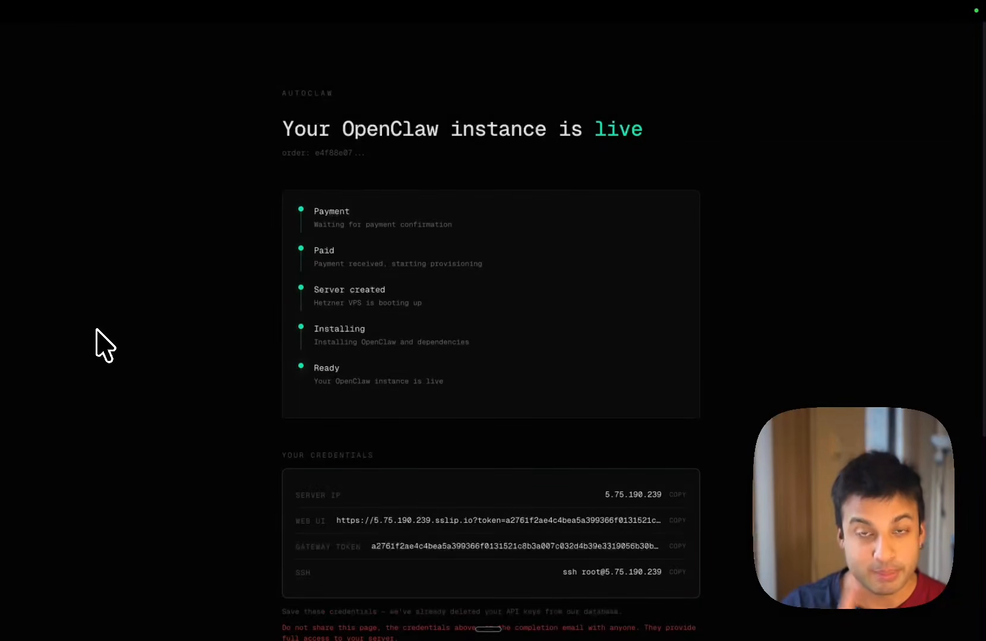
scroll(105, 346, "down", 3)
scroll(105, 346, "down", 5)
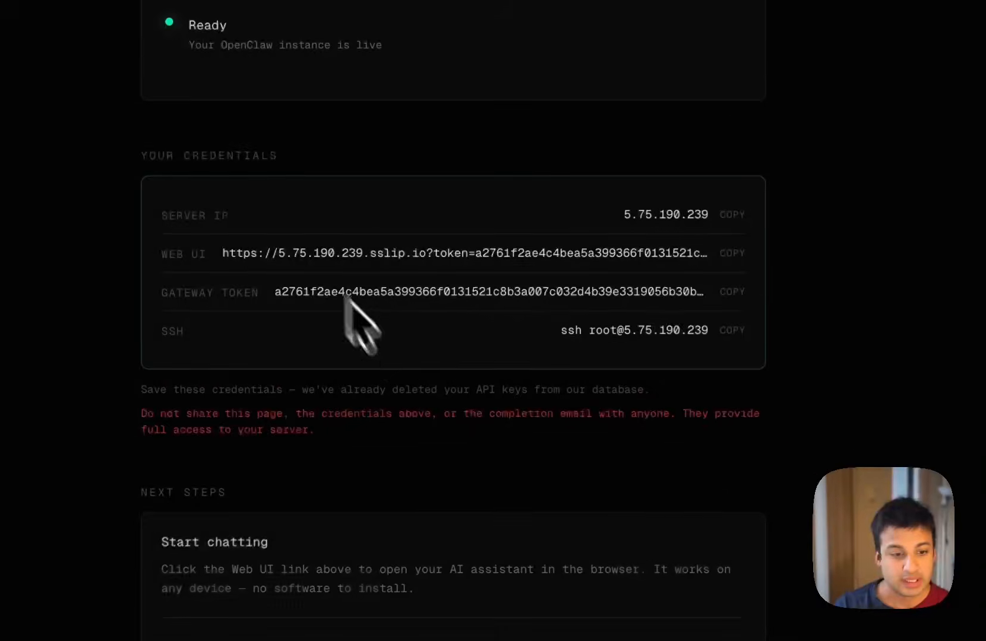
scroll(430, 551, "down", 1)
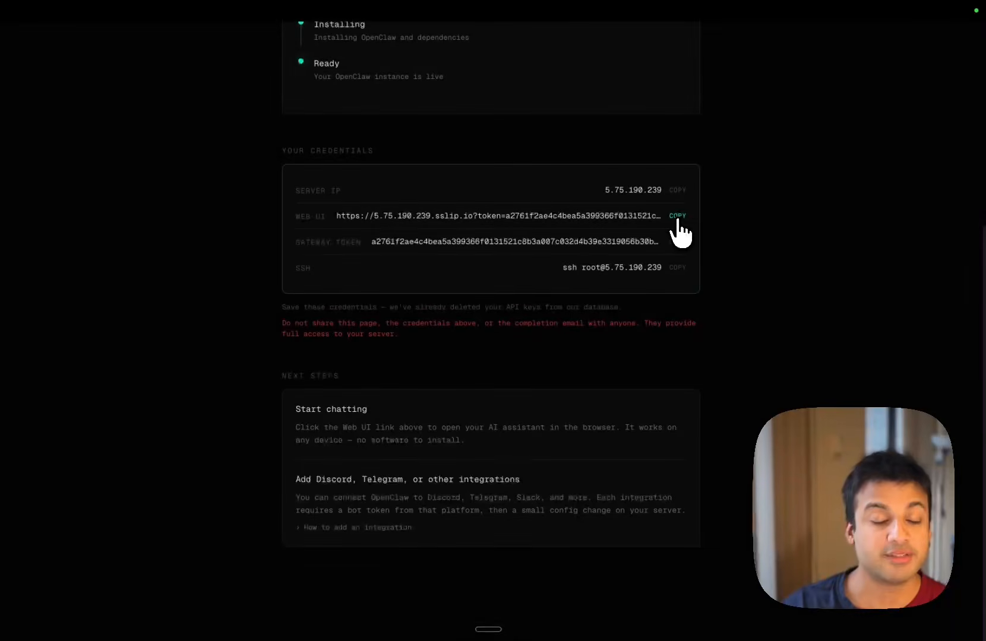
left_click(677, 217)
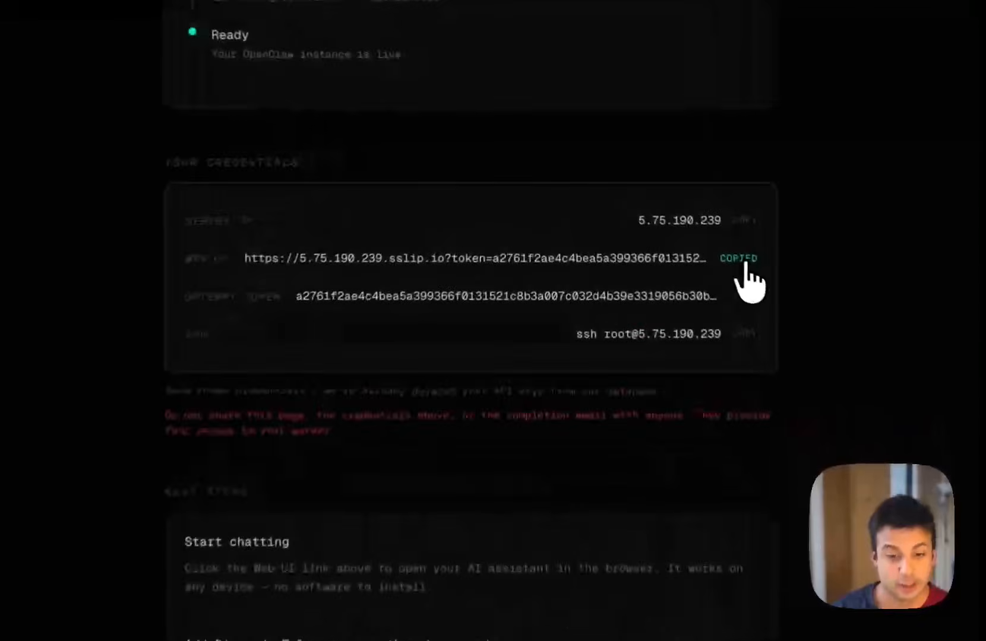
key("super+t")
key("super+v")
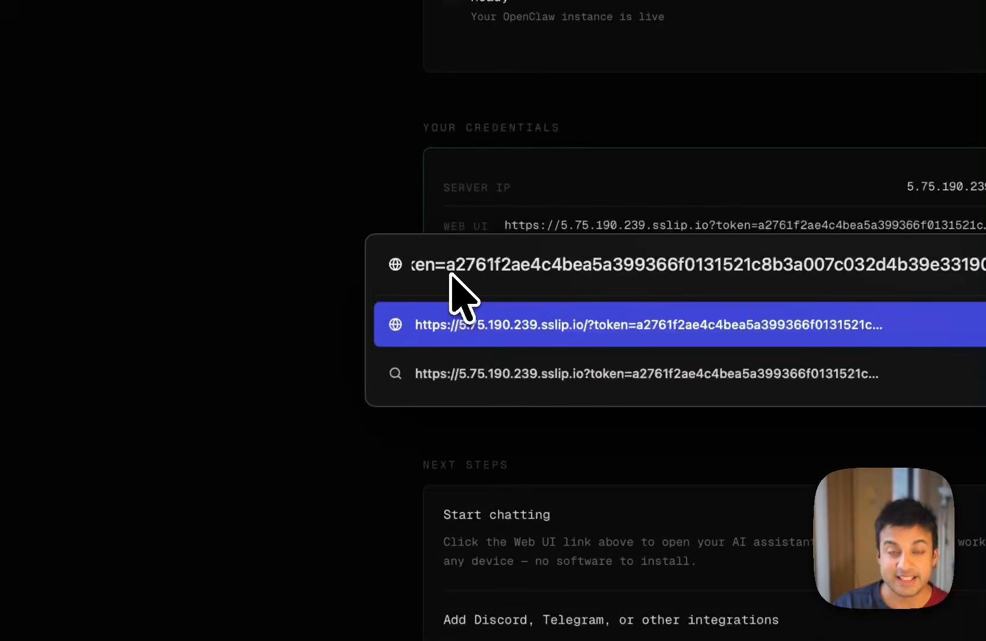
key("Return")
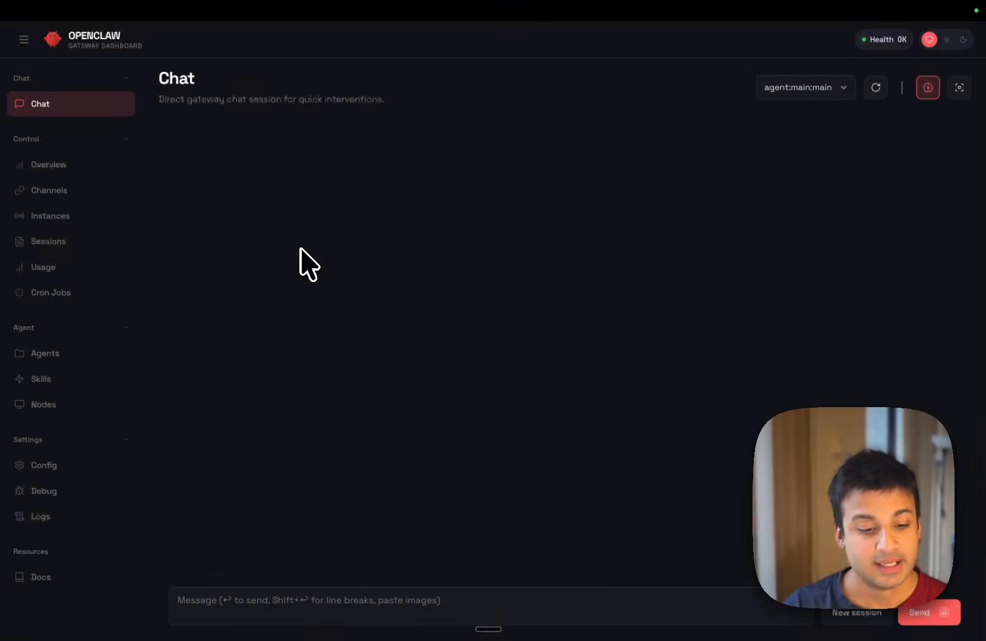
Step: Send the message "Hey" in the OpenClaw gateway chat
left_click(398, 603)
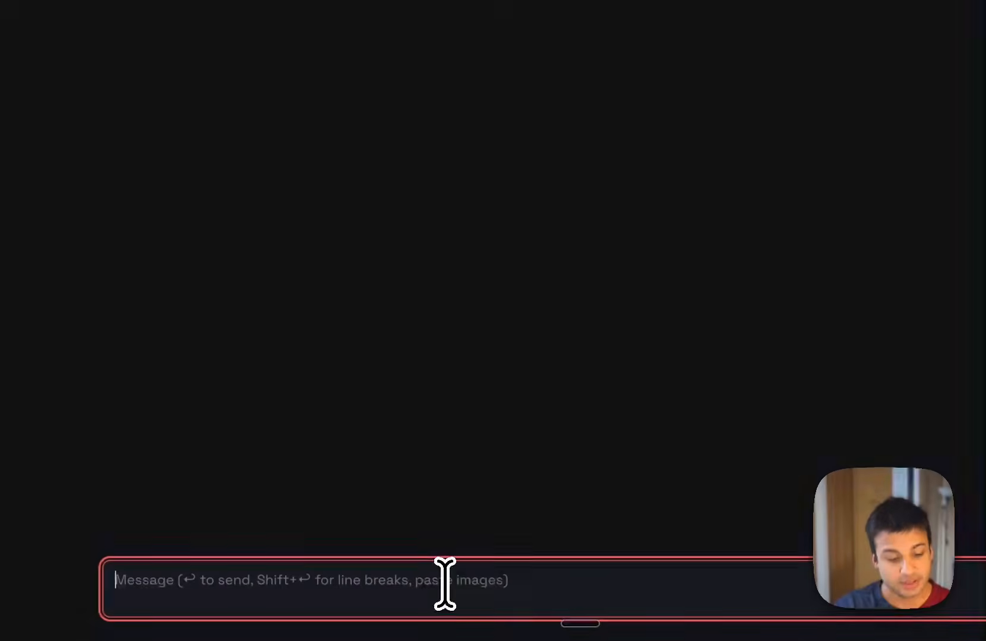
type("Hey")
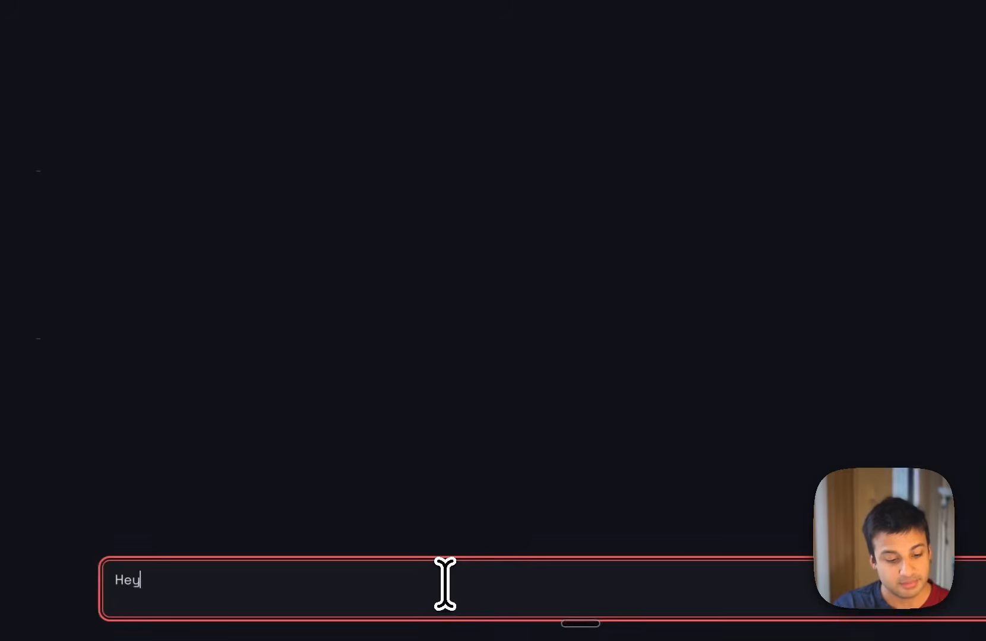
key("Return")
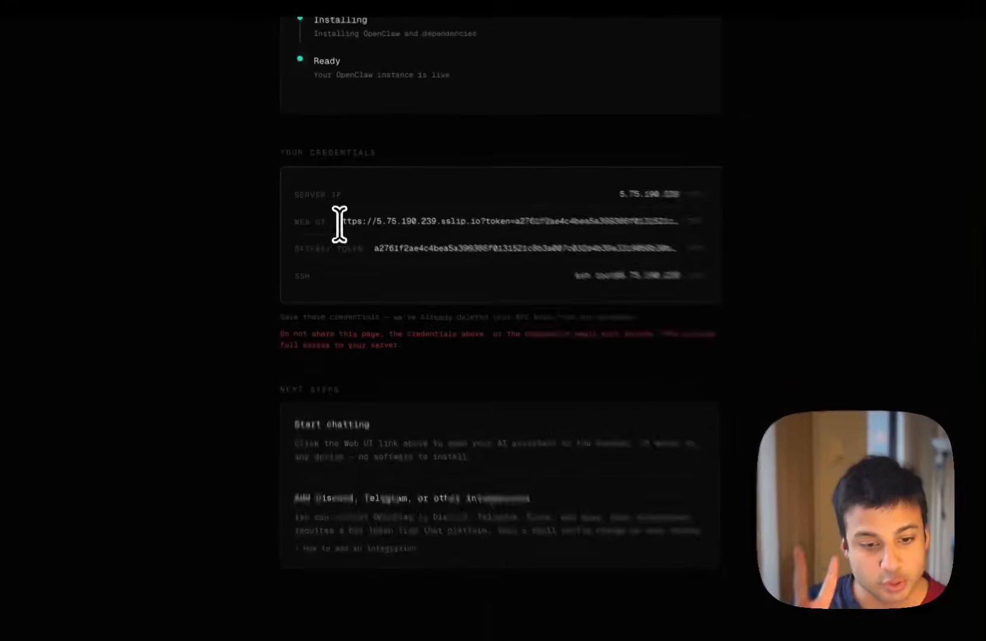
Step: On the AutoClaw instance page, examine the Web UI and SSH credentials and the instructions for adding an integration
left_click_drag(339, 224, 483, 225)
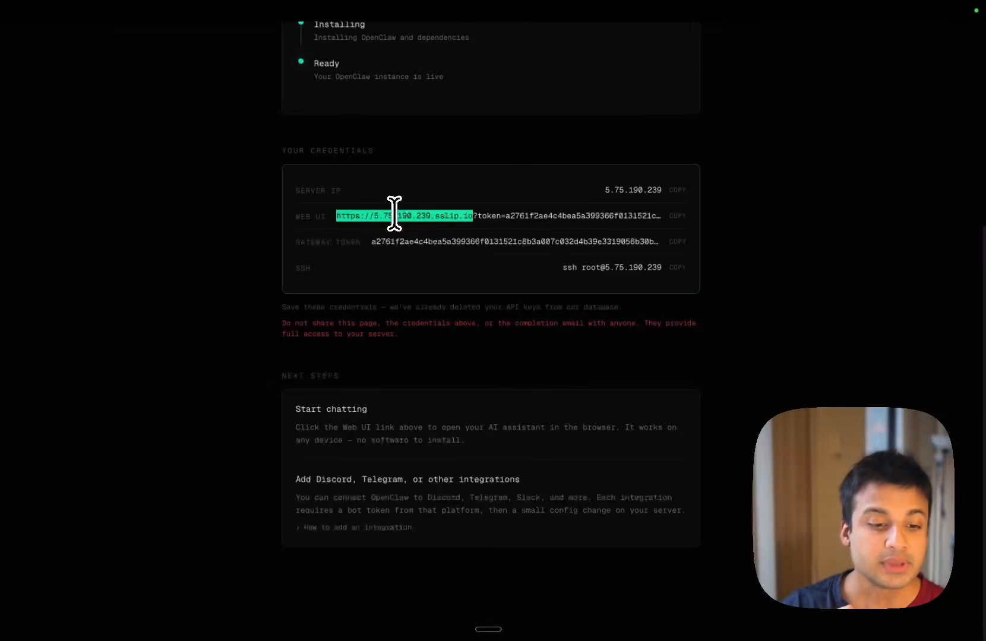
left_click(381, 242)
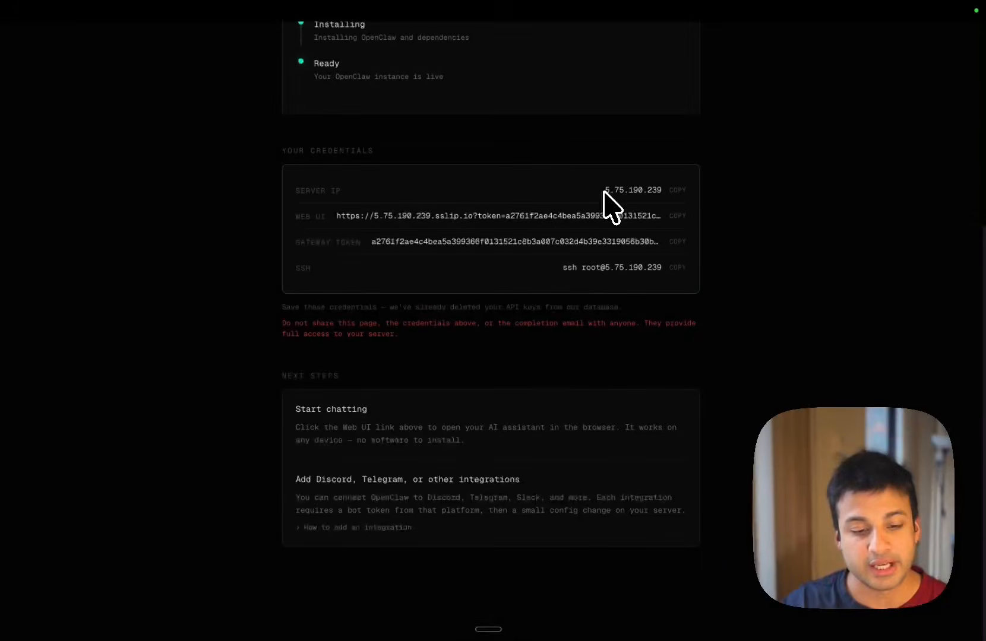
left_click_drag(564, 267, 659, 269)
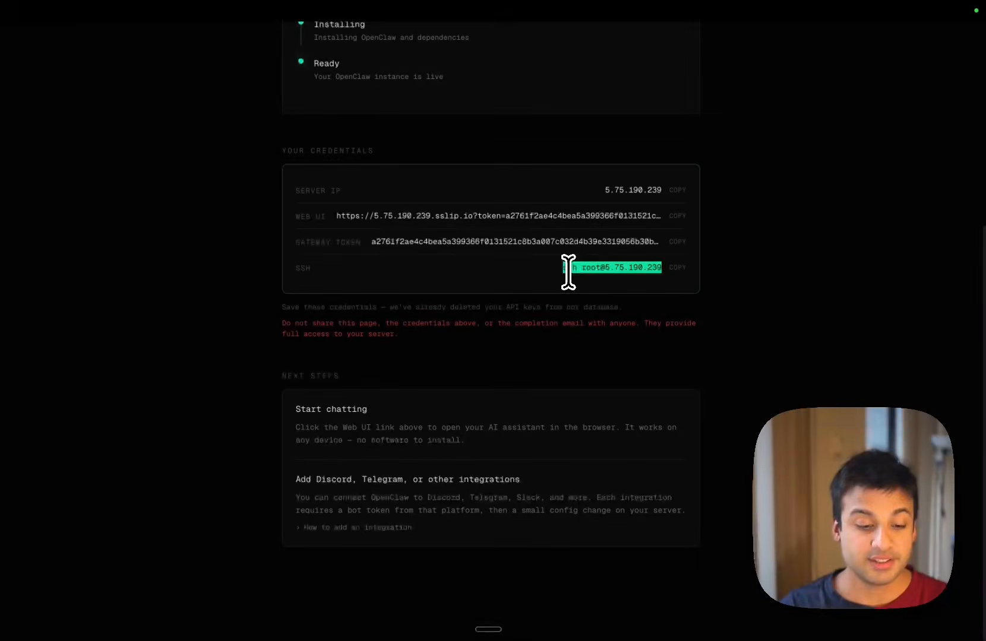
left_click(356, 527)
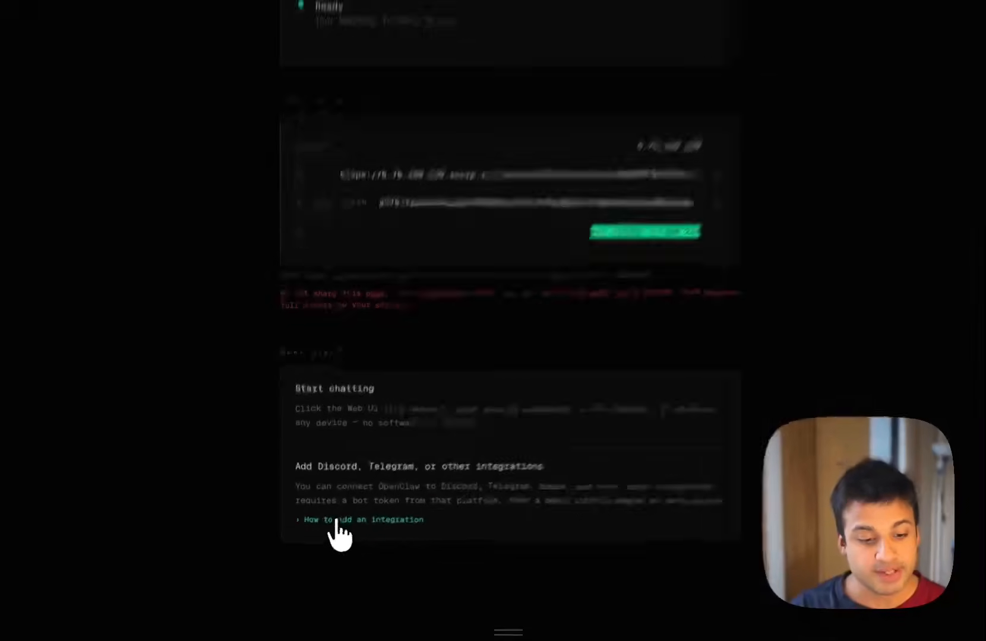
scroll(477, 474, "down", 4)
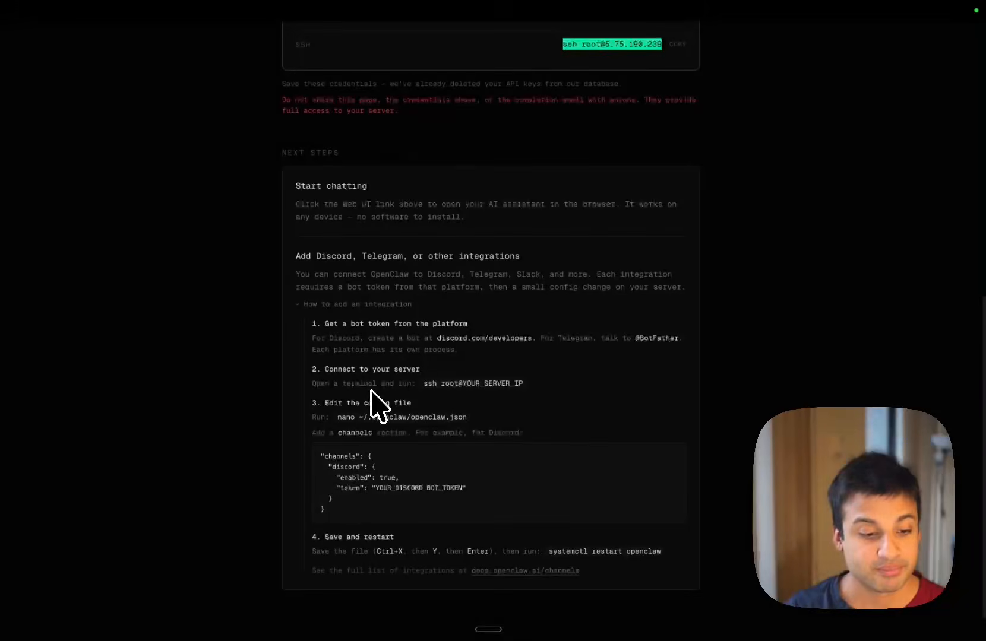
scroll(379, 406, "up", 10)
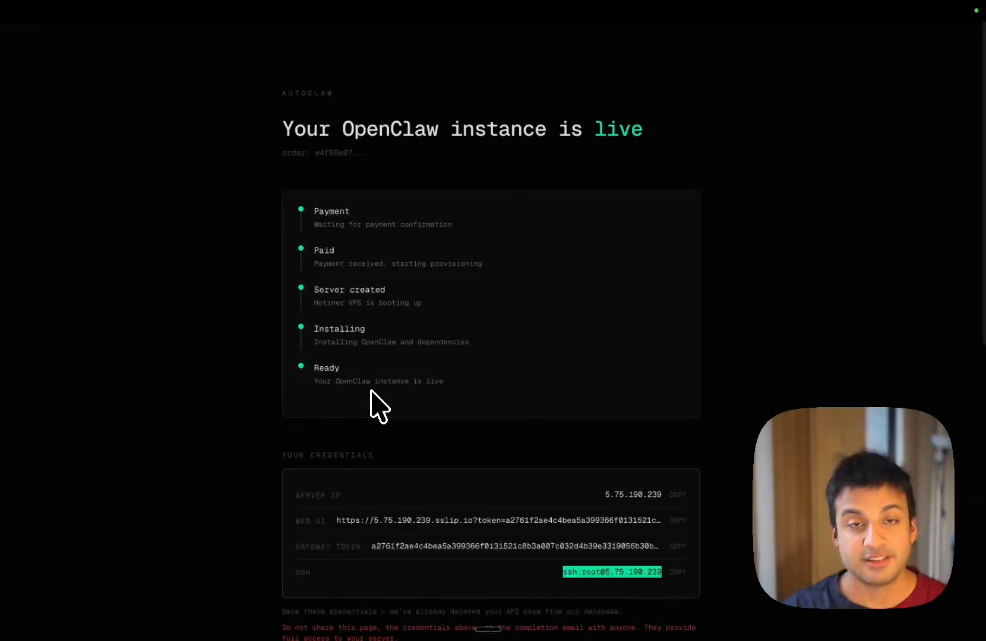
scroll(370, 393, "down", 3)
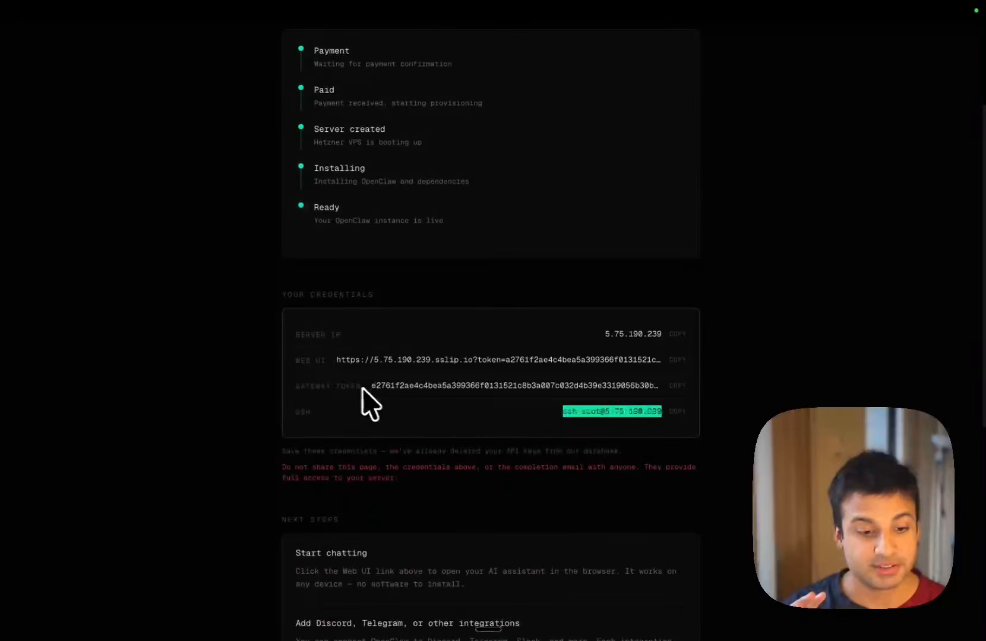